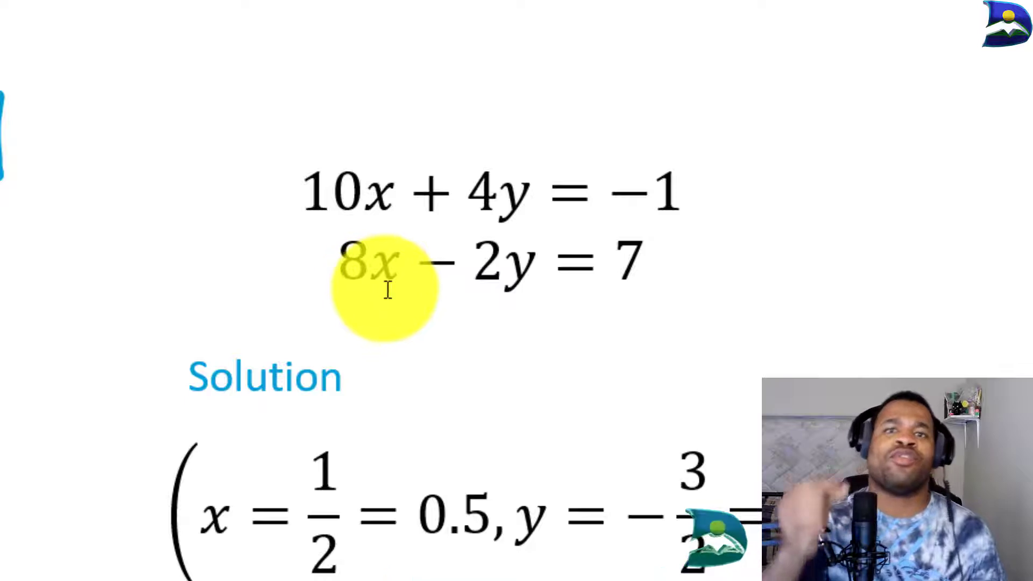
scroll(416, 285, "down", 5)
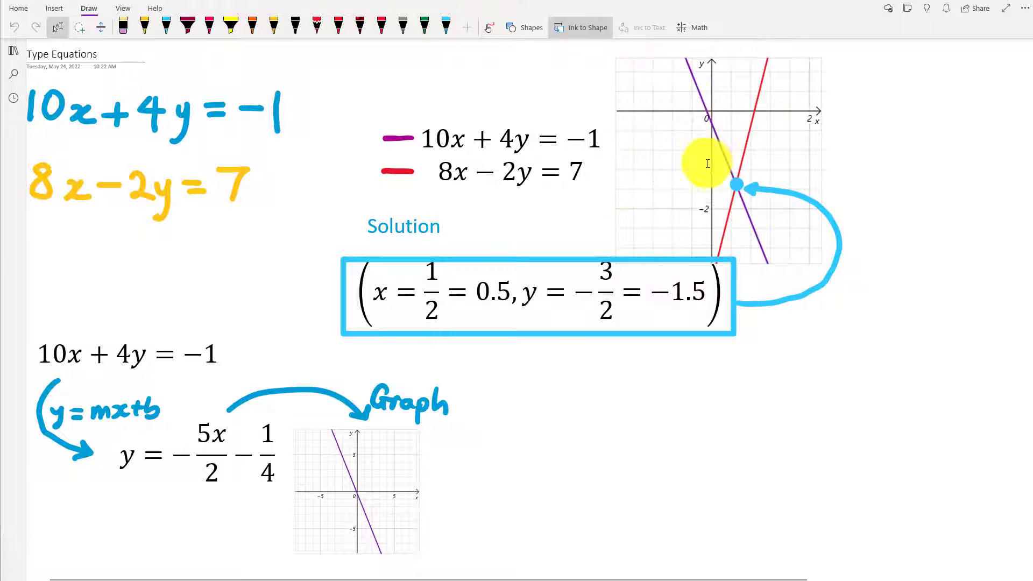
scroll(690, 172, "down", 2)
scroll(690, 172, "down", 5)
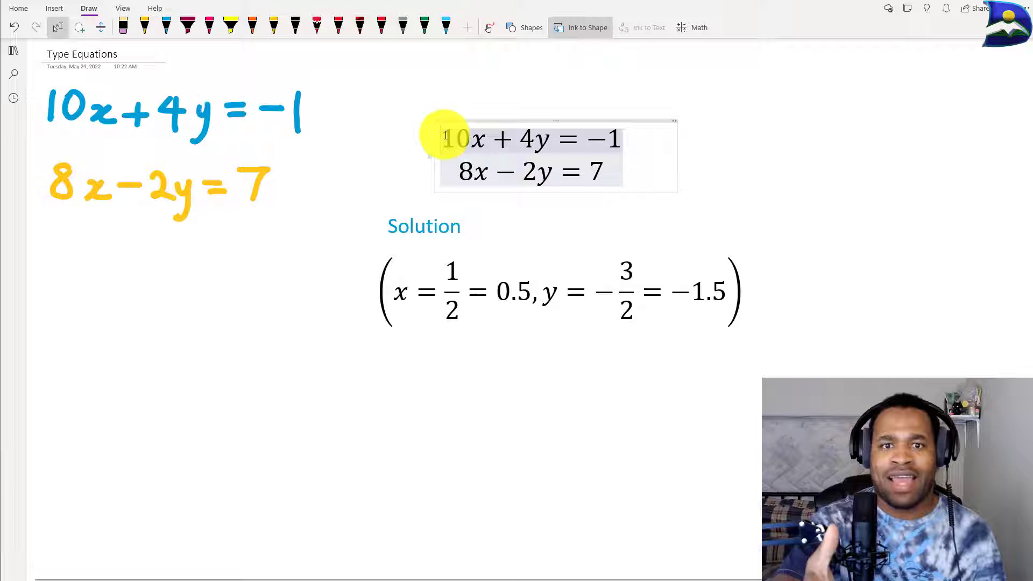
Select only the first typed equation, 10x + 4y = −1, and solve it for x with the Math tool
left_click_drag(445, 135, 622, 136)
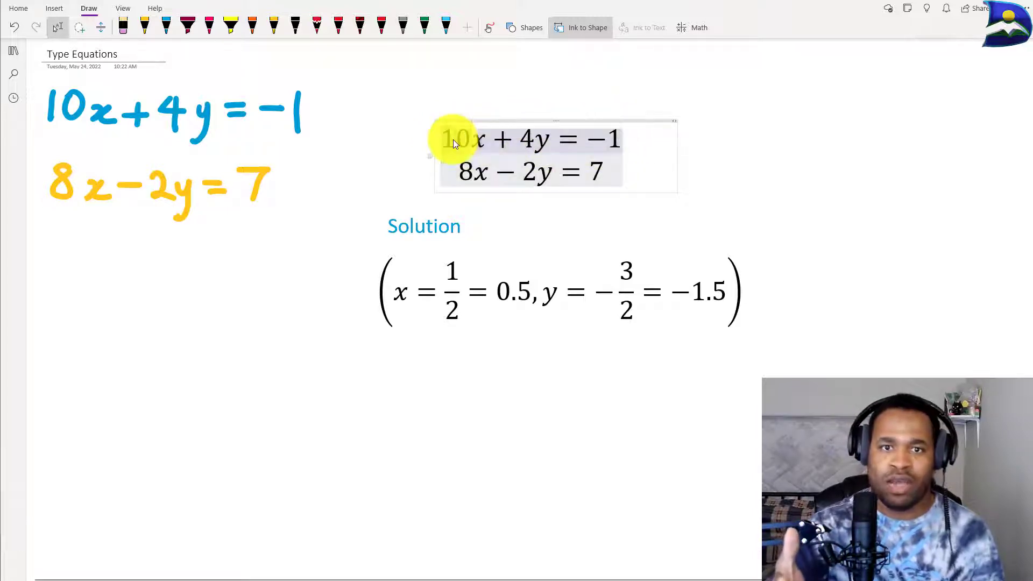
left_click_drag(450, 138, 619, 140)
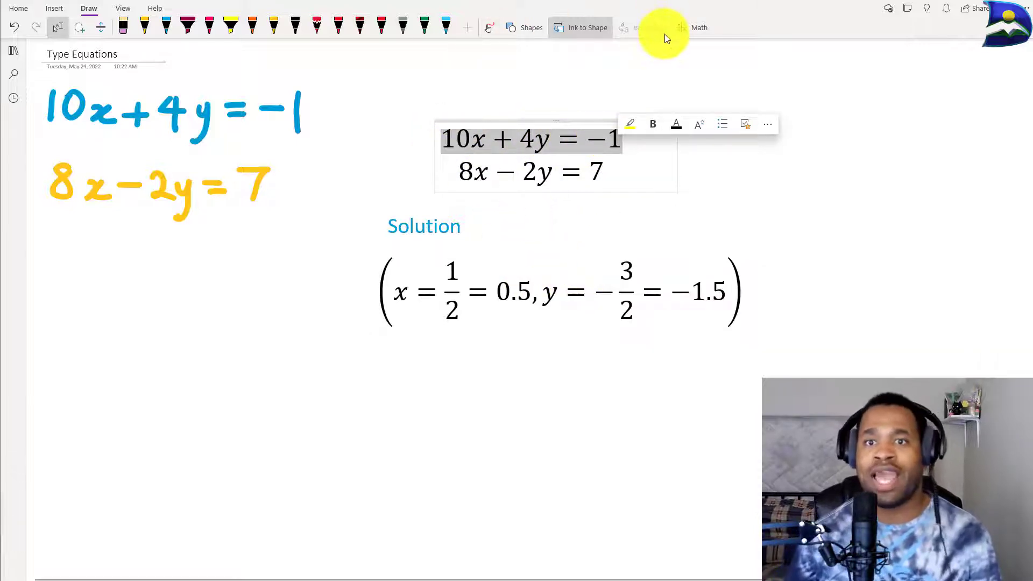
left_click(687, 26)
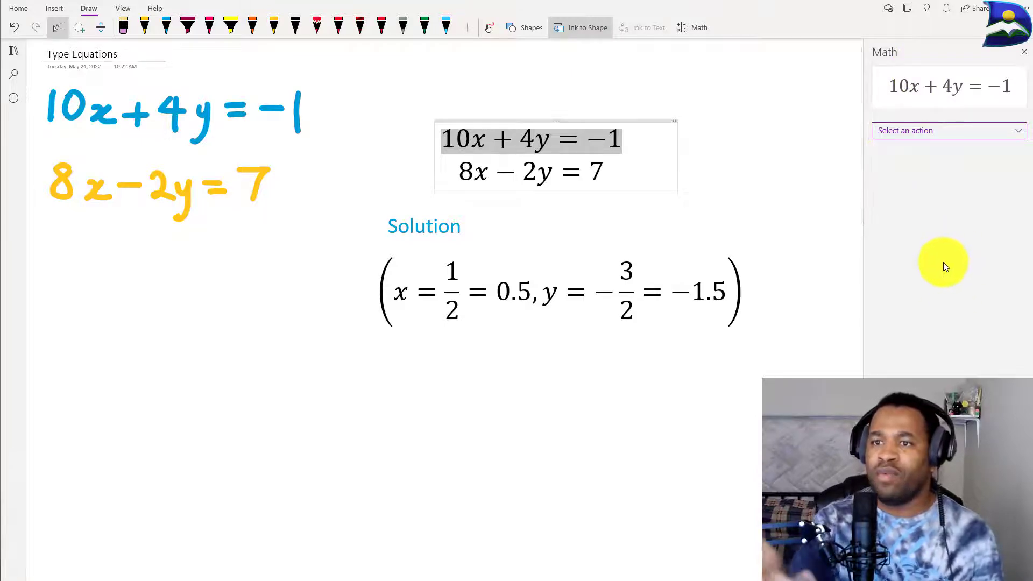
left_click(1014, 136)
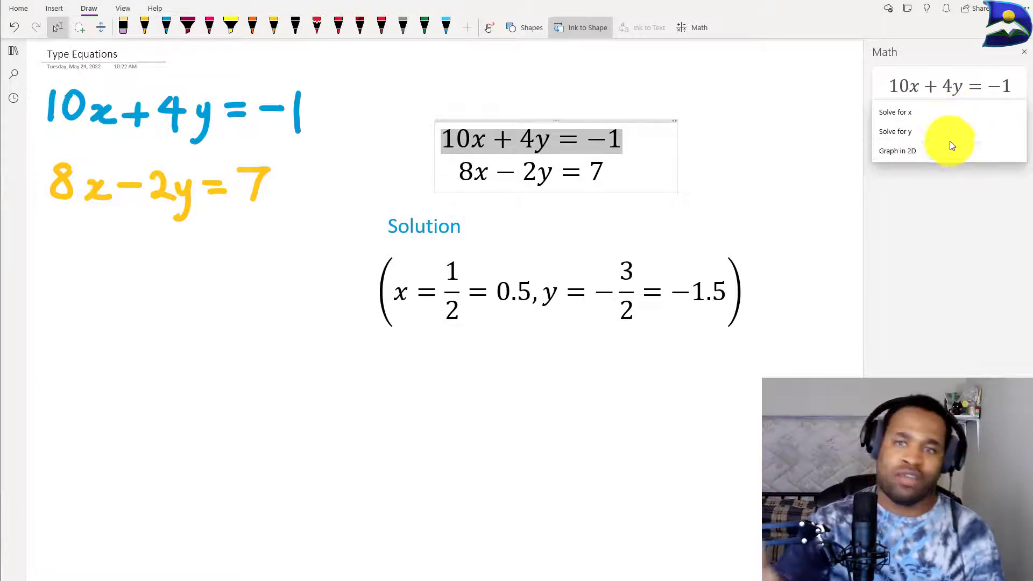
left_click(923, 112)
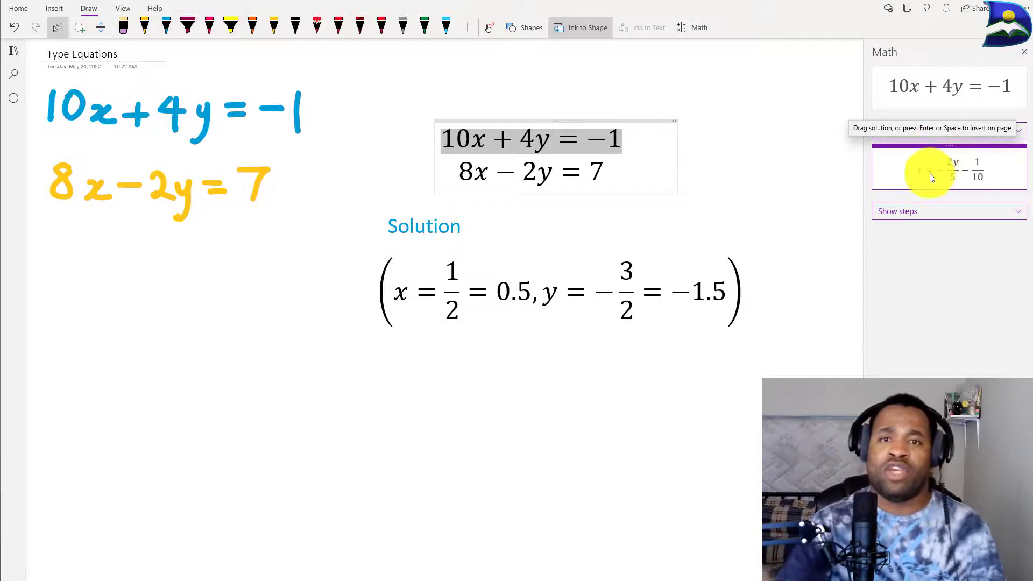
Graph 10x + 4y = −1 in 2D and examine the line at different graph scales
left_click(1013, 131)
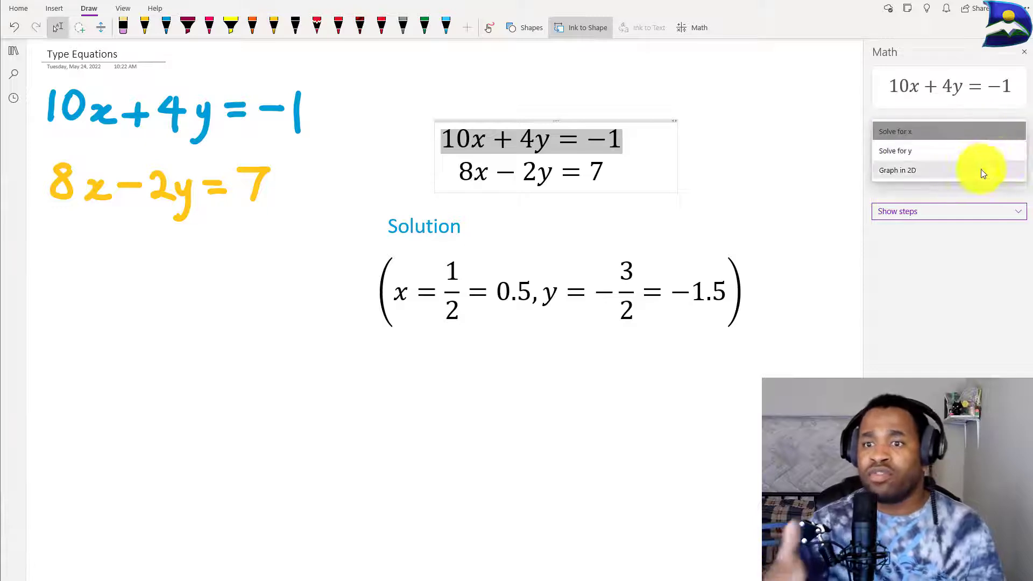
left_click(941, 172)
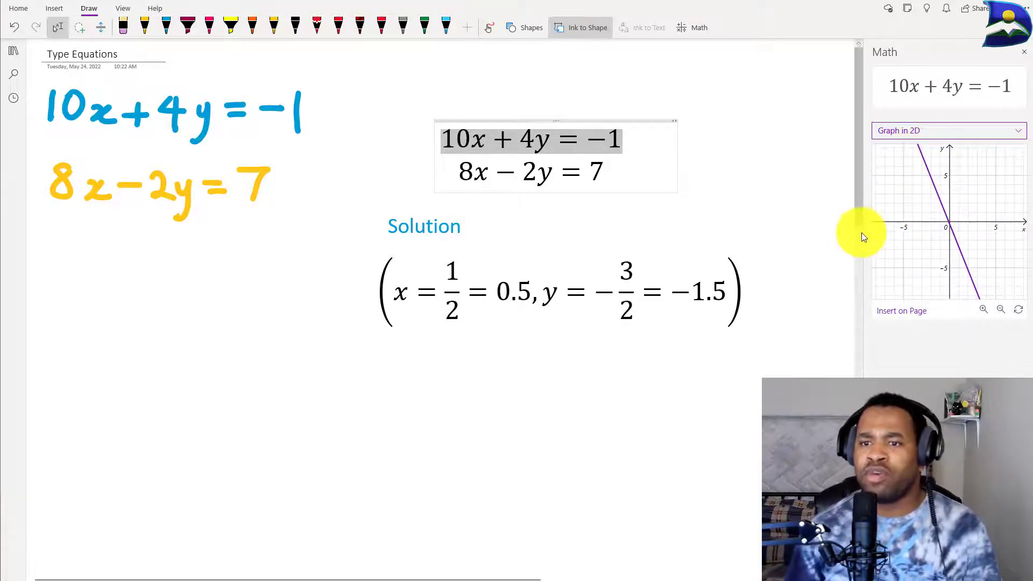
left_click(986, 310)
left_click(985, 310)
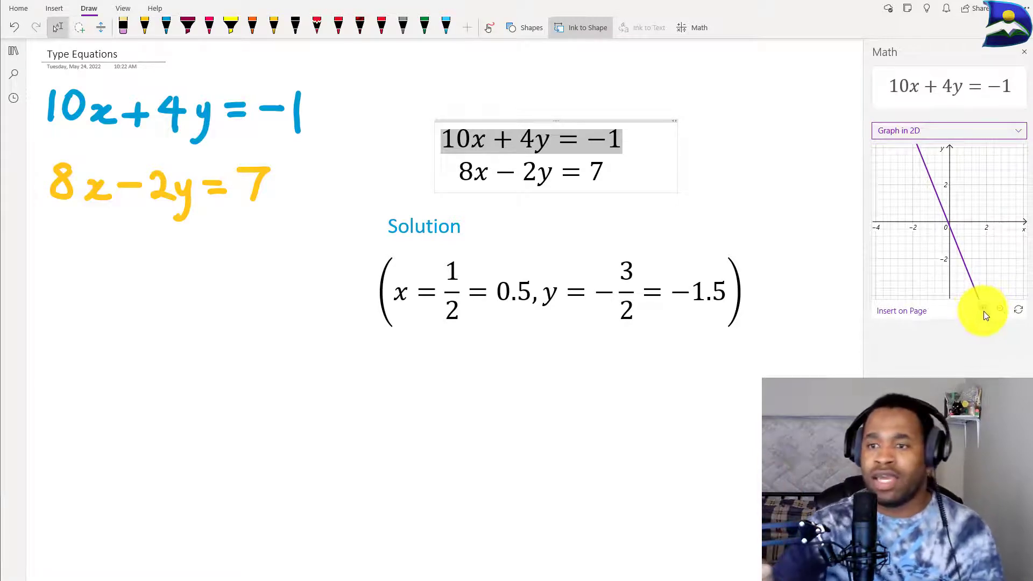
left_click(1002, 308)
left_click(1003, 308)
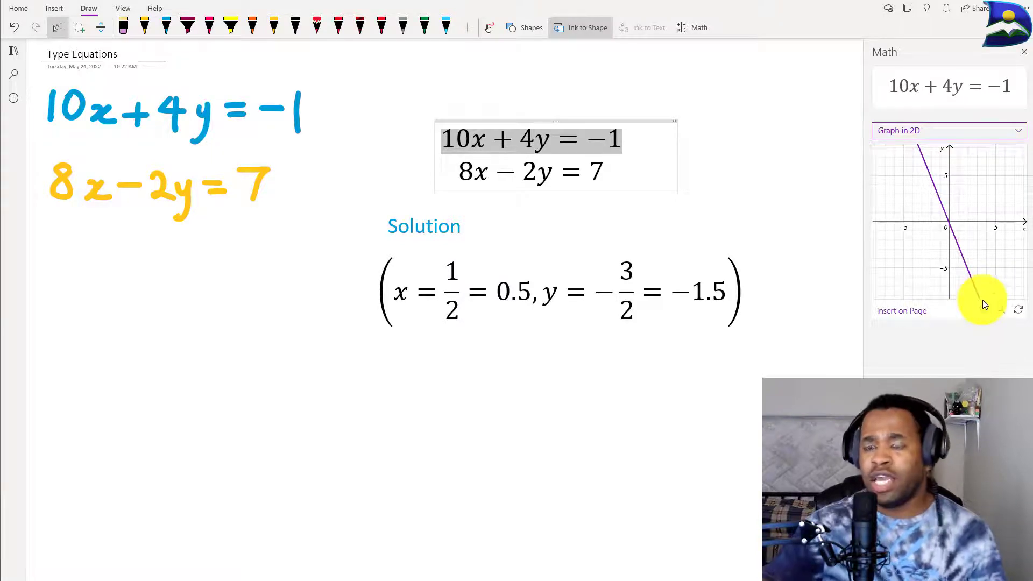
mouse_move(927, 163)
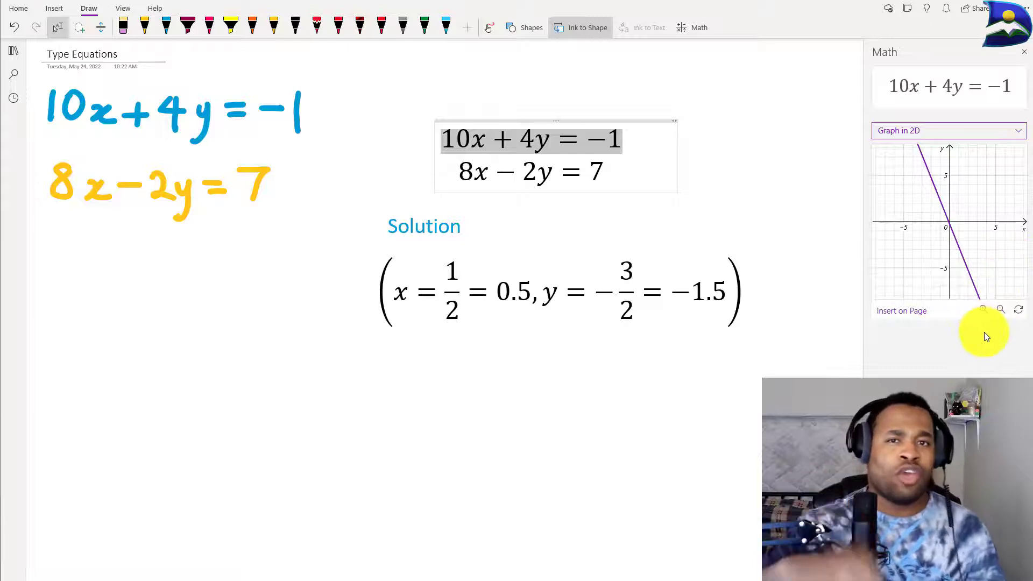
View the solution of 10x + 4y = −1 for y and compare it with its 2D graph
left_click(1014, 134)
left_click(953, 111)
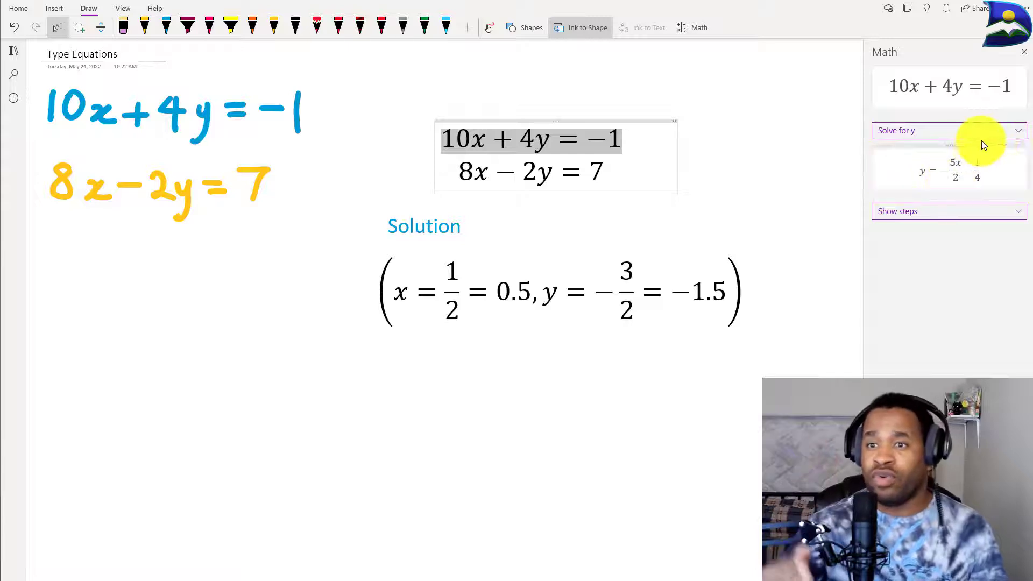
left_click(1019, 136)
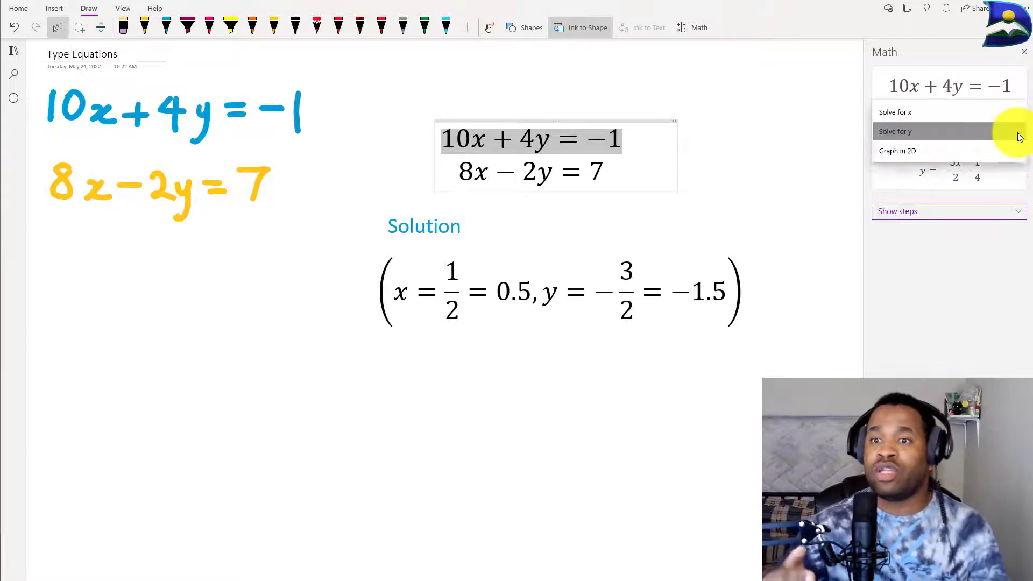
left_click(948, 153)
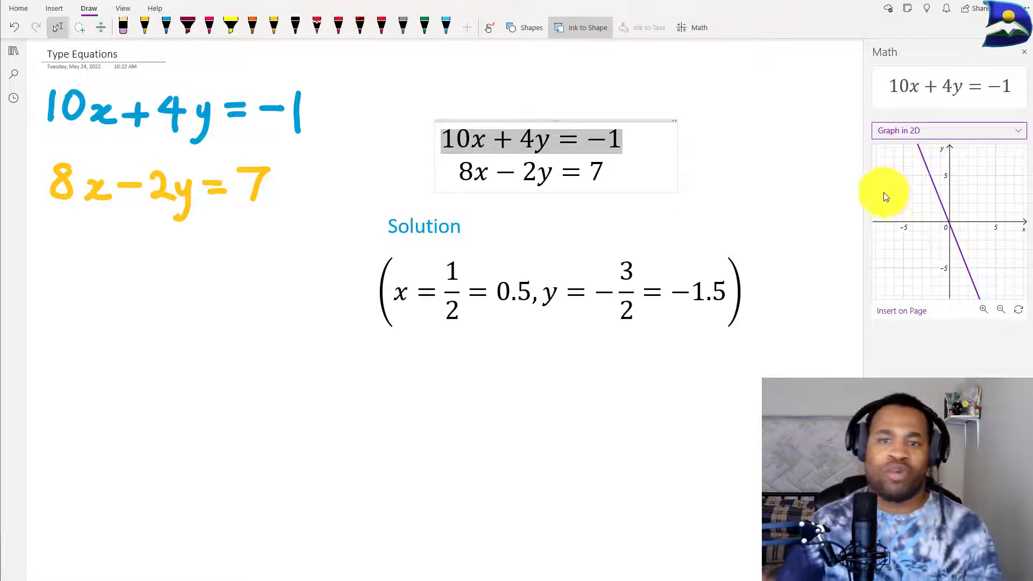
Solve 10x + 4y = −1 for y and place the solution below the handwritten equations at font size 48
left_click(1018, 134)
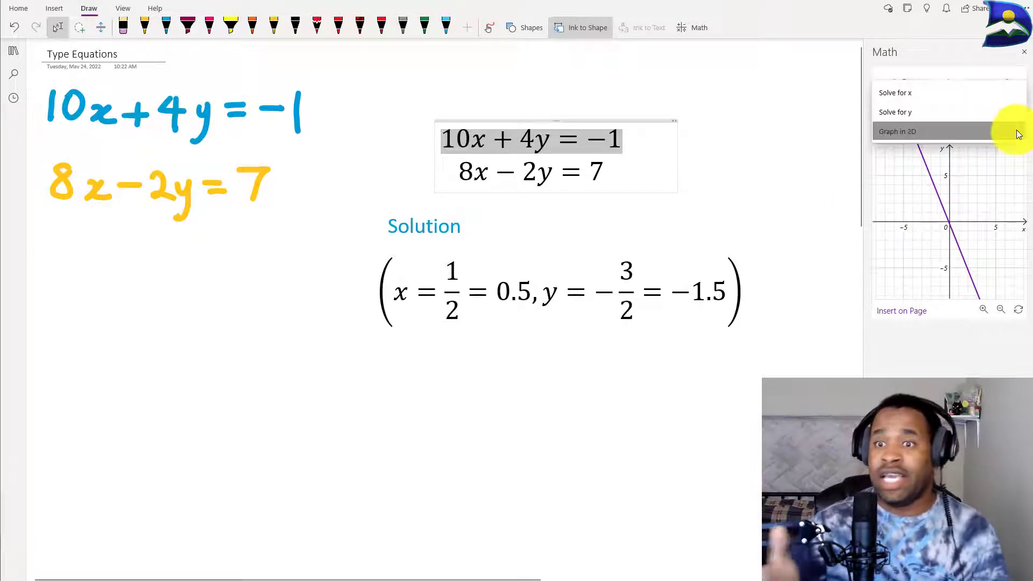
left_click(929, 112)
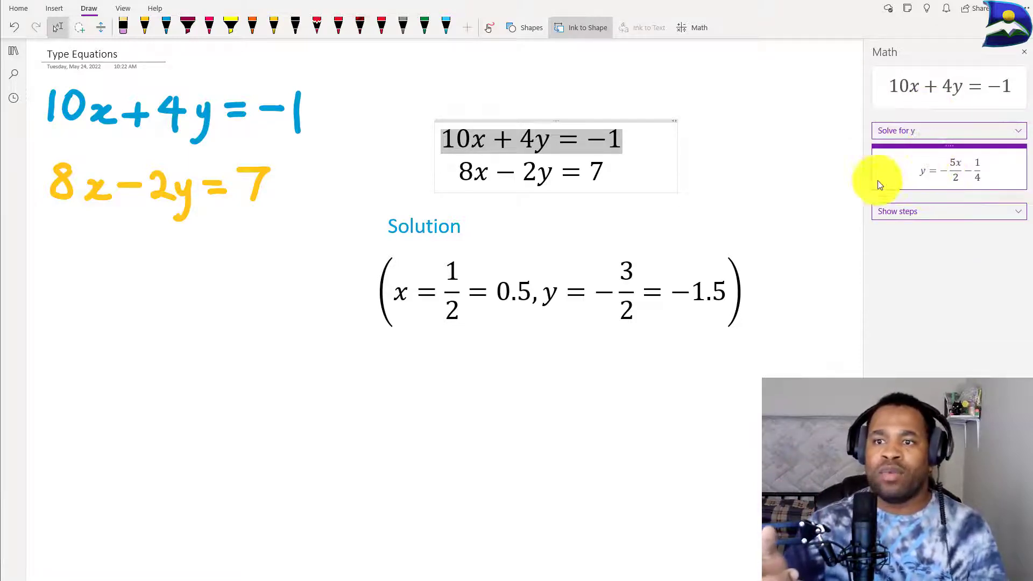
left_click_drag(880, 185, 182, 429)
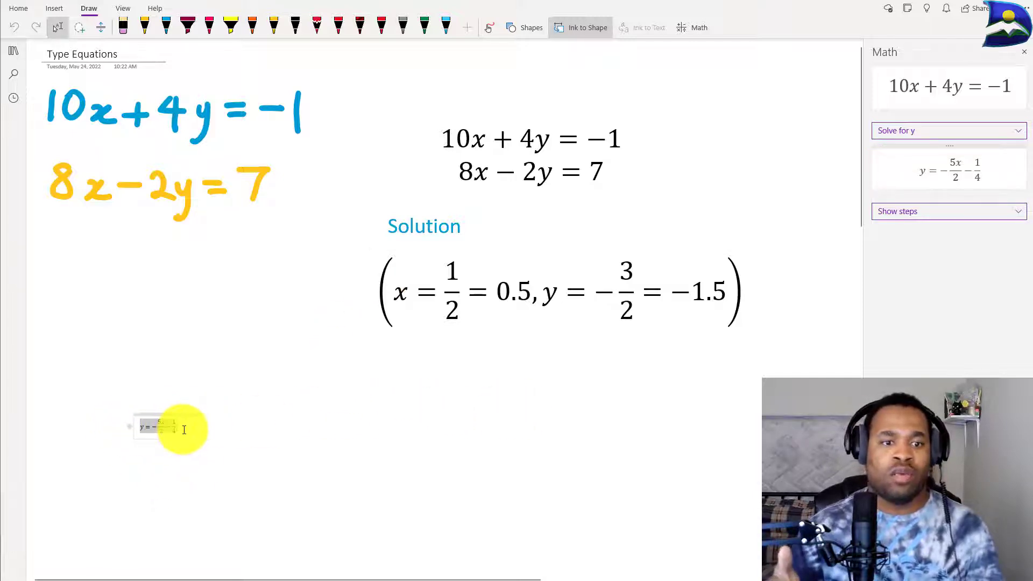
left_click(267, 411)
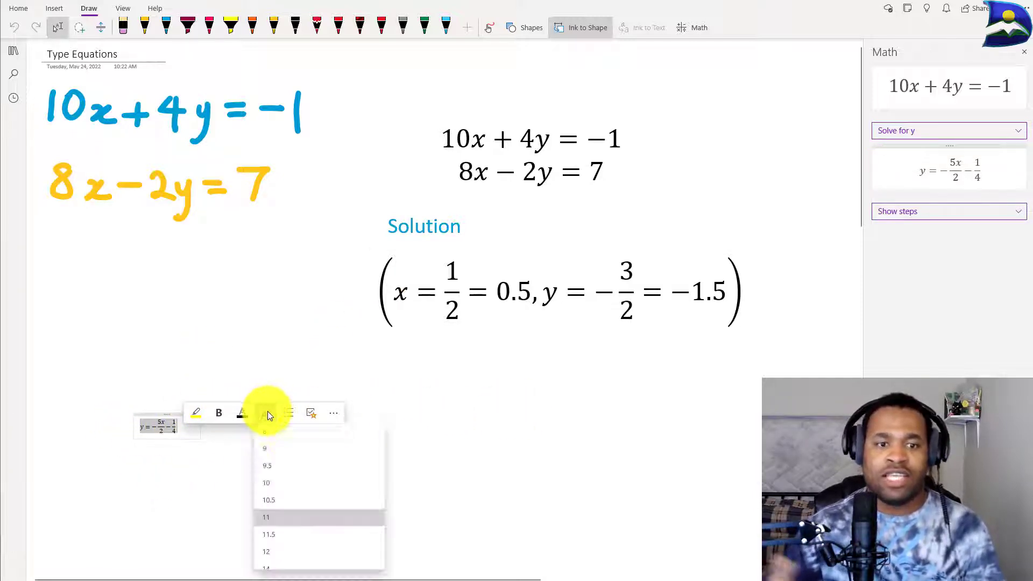
scroll(302, 537, "down", 3)
scroll(303, 538, "down", 2)
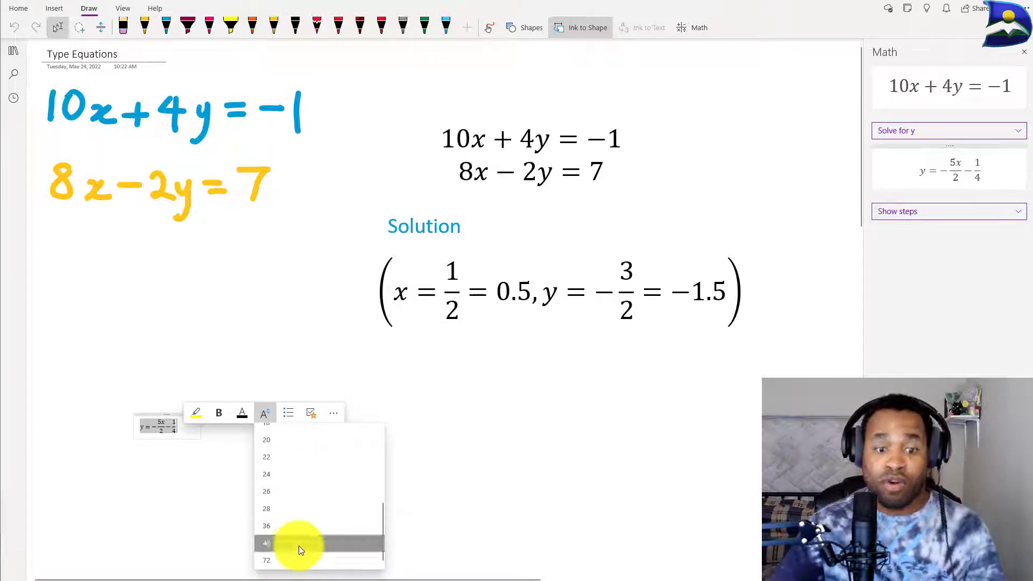
left_click(300, 544)
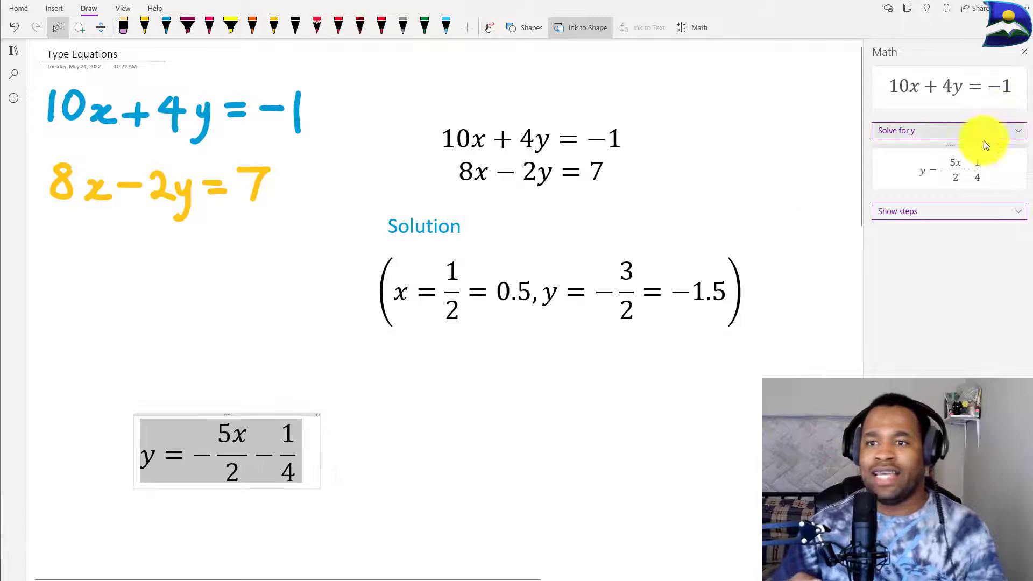
Insert the 2D graph of 10x + 4y = −1 on the page and place it directly right of the y solution
left_click(1020, 135)
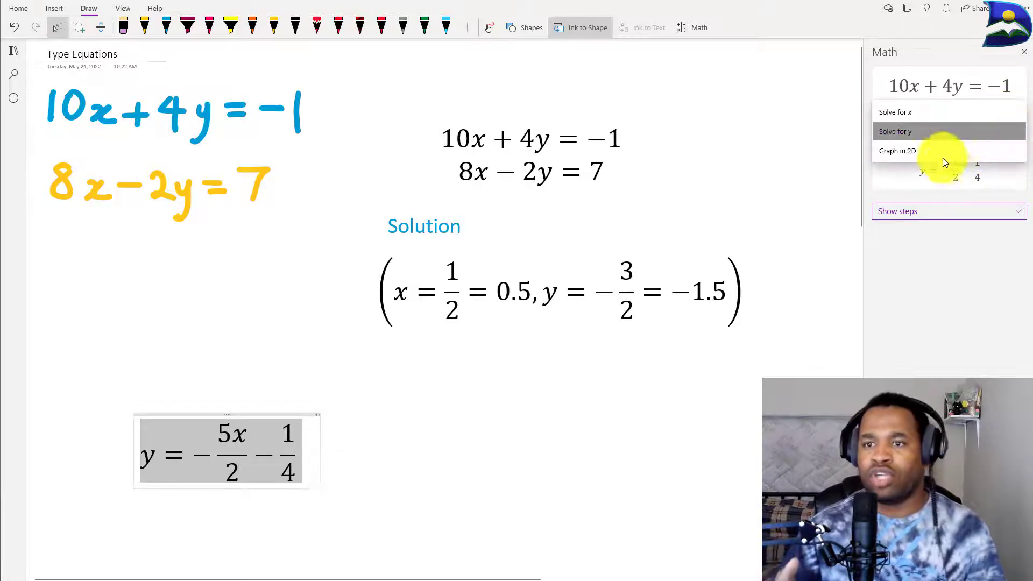
left_click(936, 150)
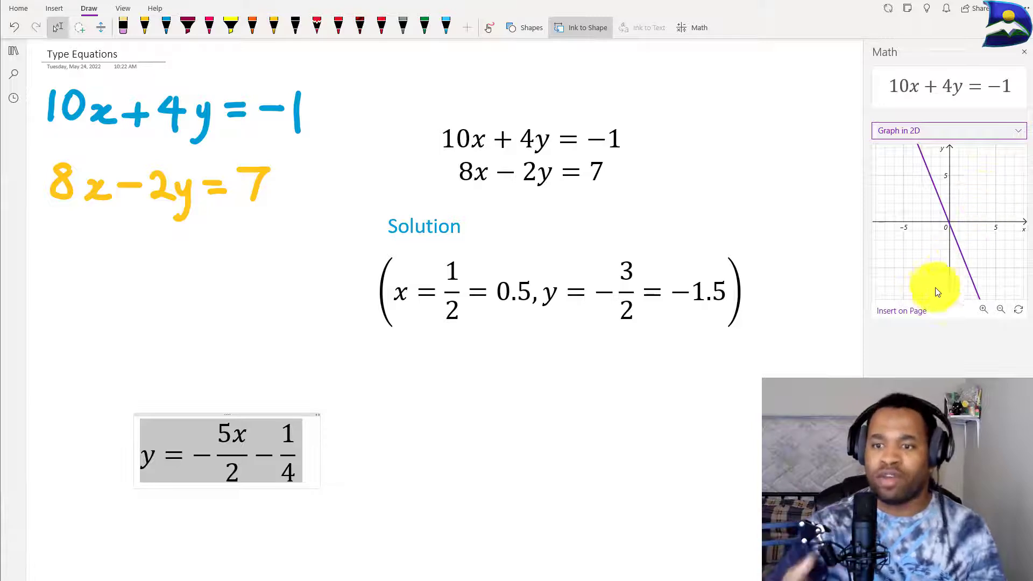
left_click(896, 314)
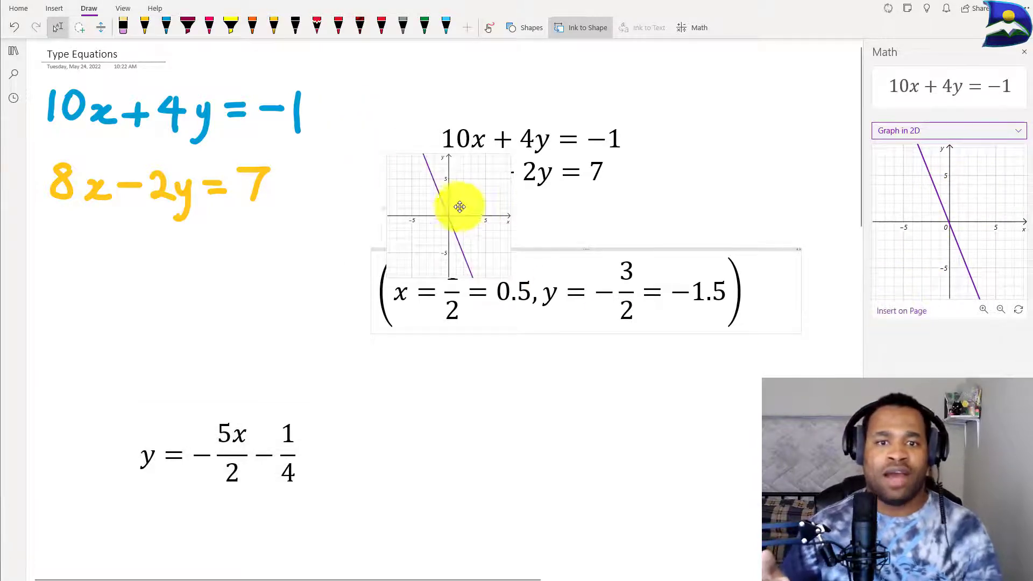
left_click_drag(459, 207, 384, 473)
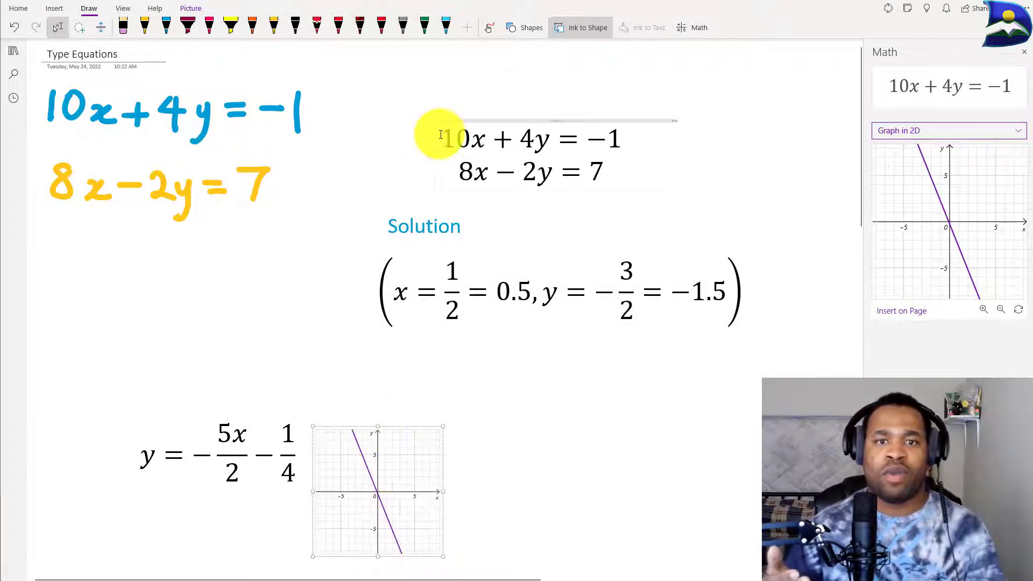
Copy the typed equation 10x + 4y = −1 and paste it in the empty space above the y solution
left_click_drag(440, 135, 625, 141)
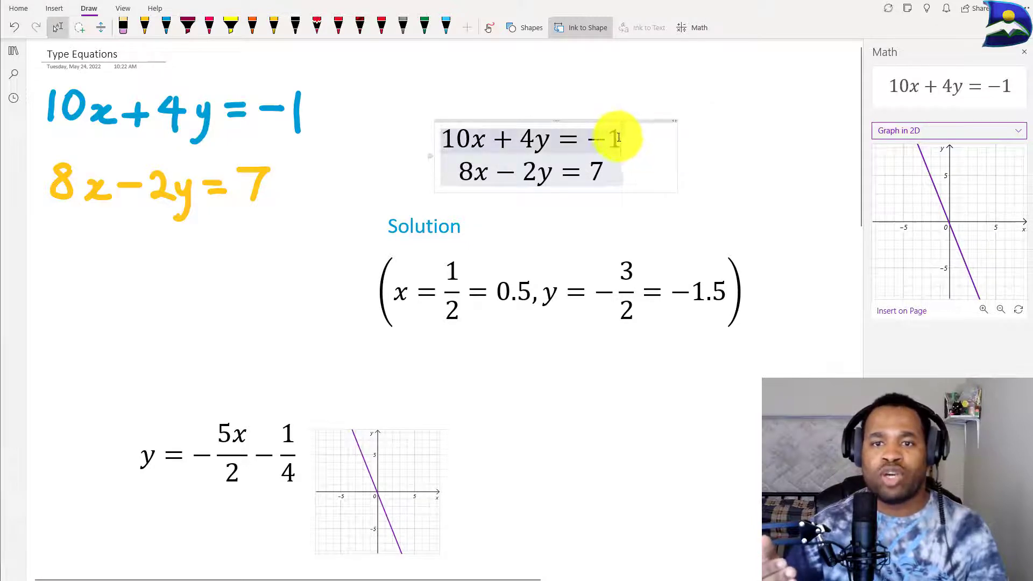
left_click_drag(622, 139, 438, 139)
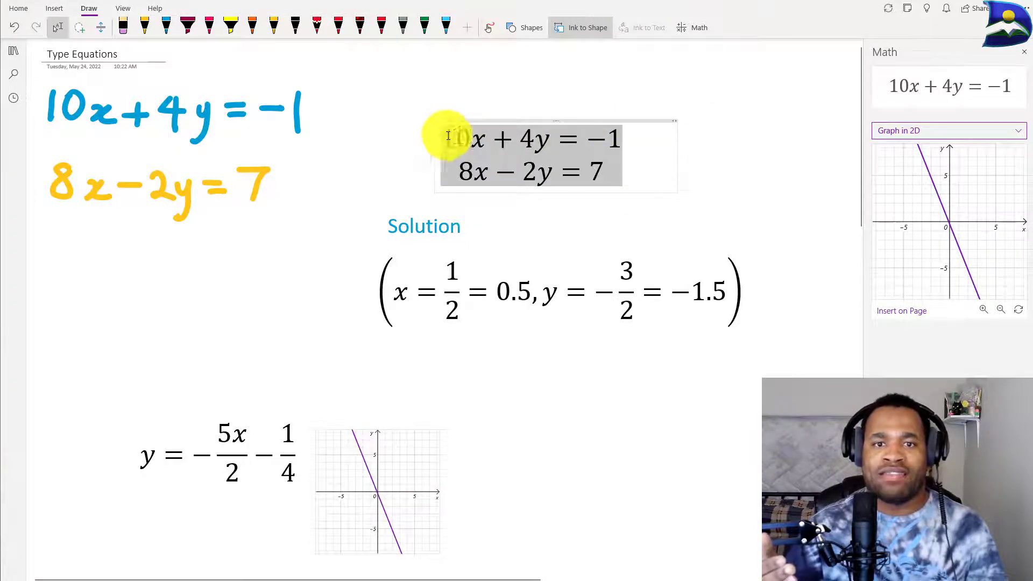
triple_click(612, 139)
key("ctrl+c")
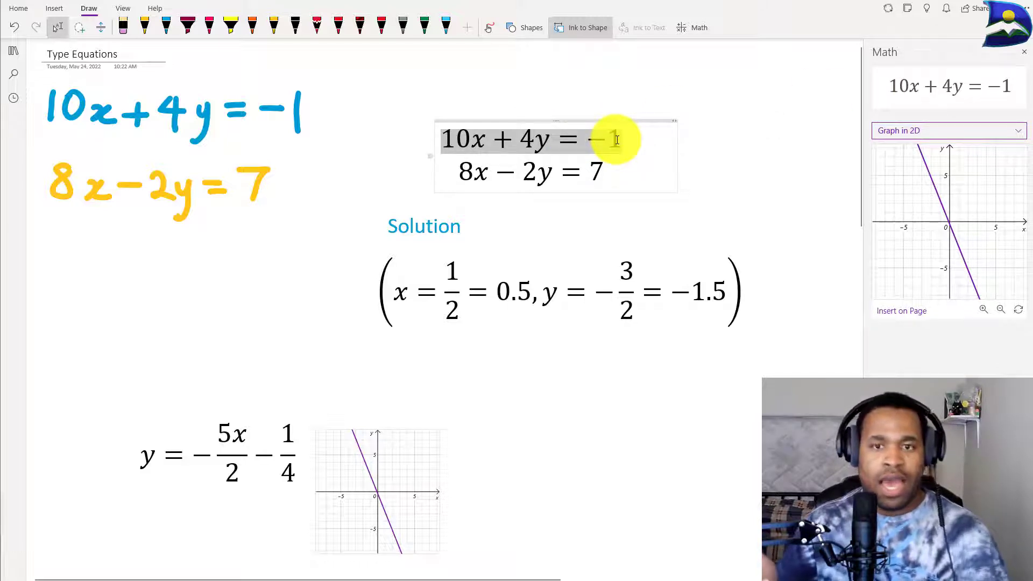
left_click(112, 361)
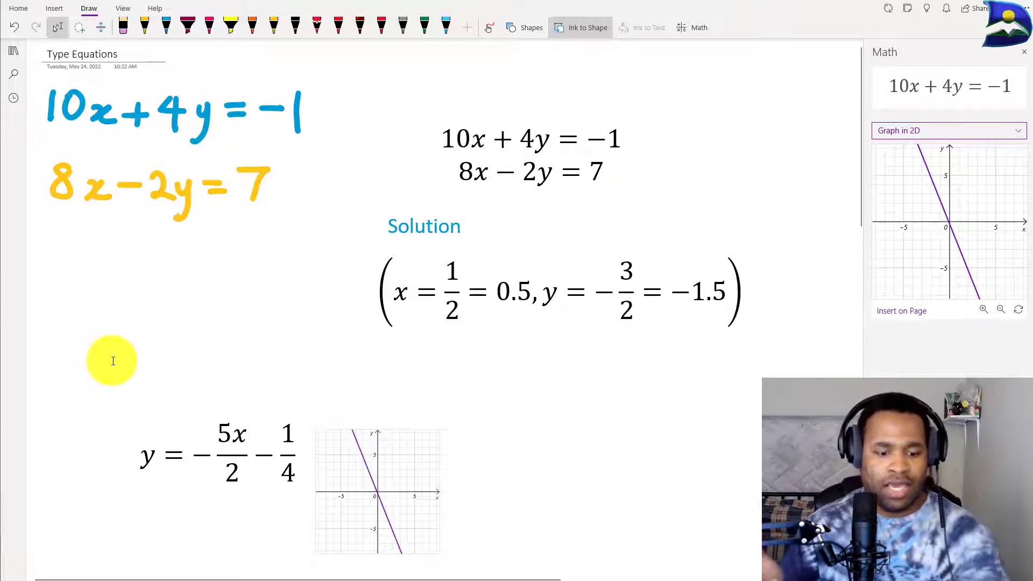
key("ctrl+v")
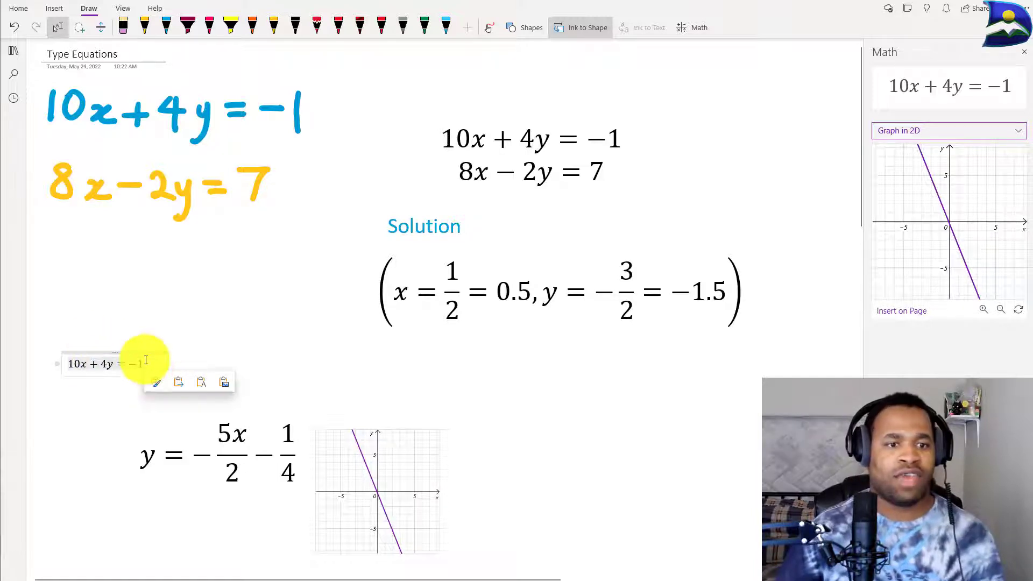
Set the pasted equation's font size to 48 and move it slightly up and left, away from the y solution
left_click_drag(146, 360, 55, 357)
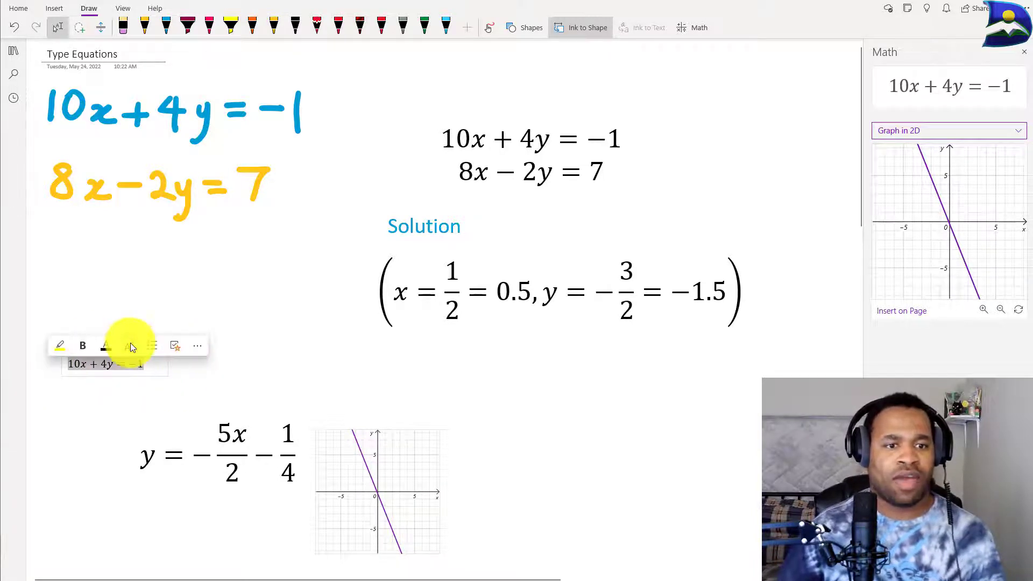
left_click(129, 346)
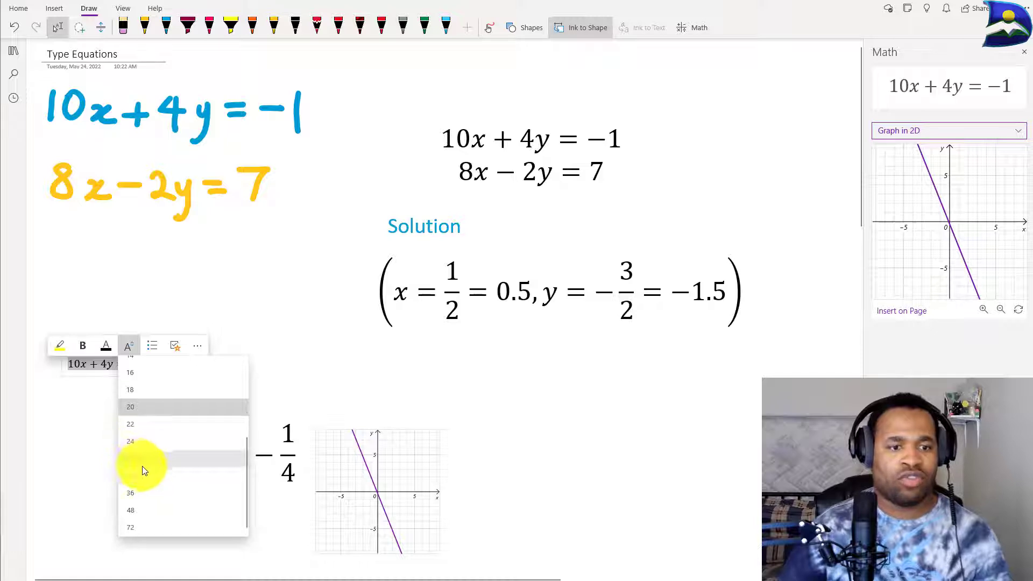
left_click(150, 511)
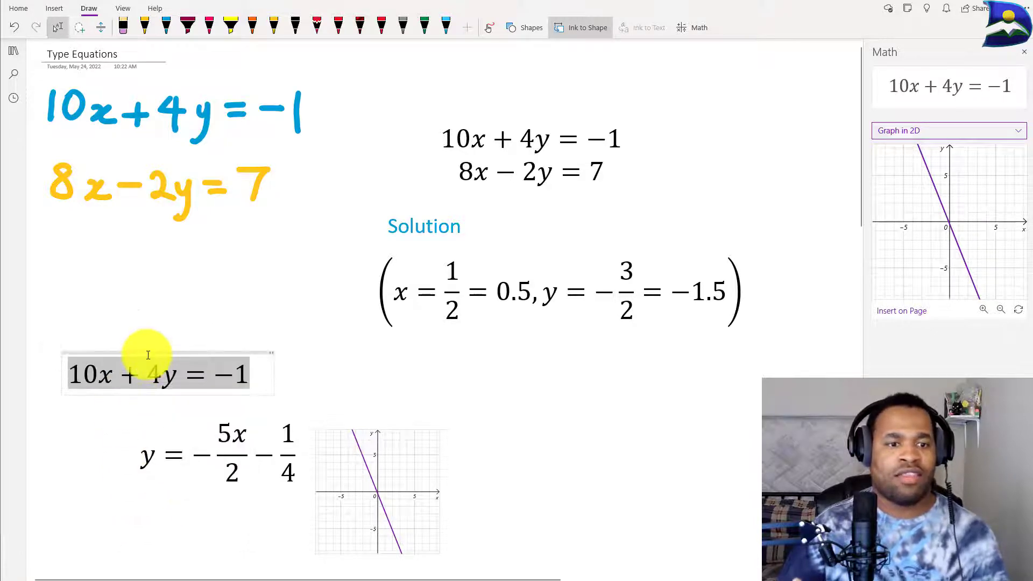
left_click_drag(147, 354, 133, 337)
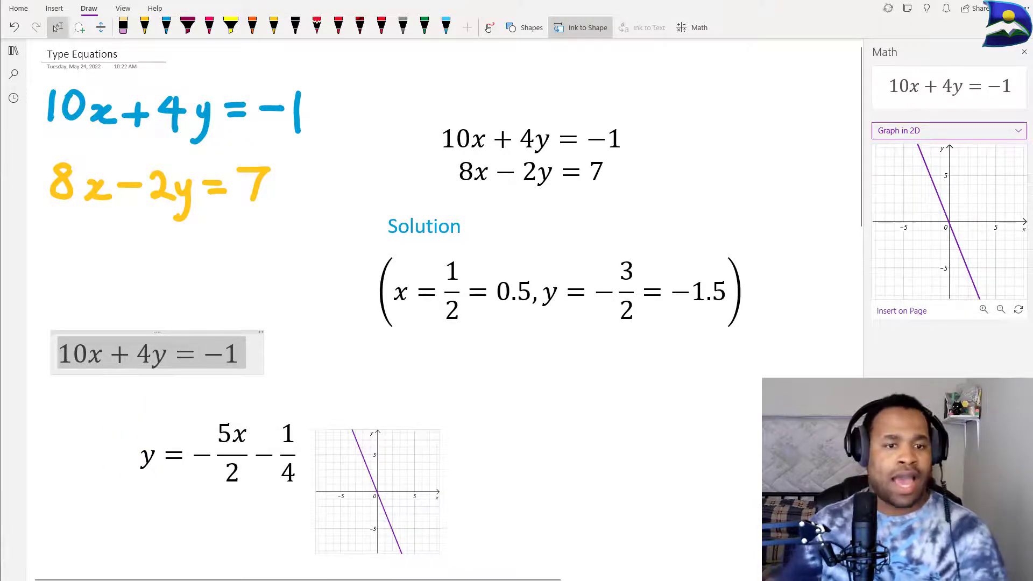
Draw a blue curved arrow from the copied 10x + 4y = −1 to the y solution and handwrite "y = mx + b" beside it
left_click(167, 24)
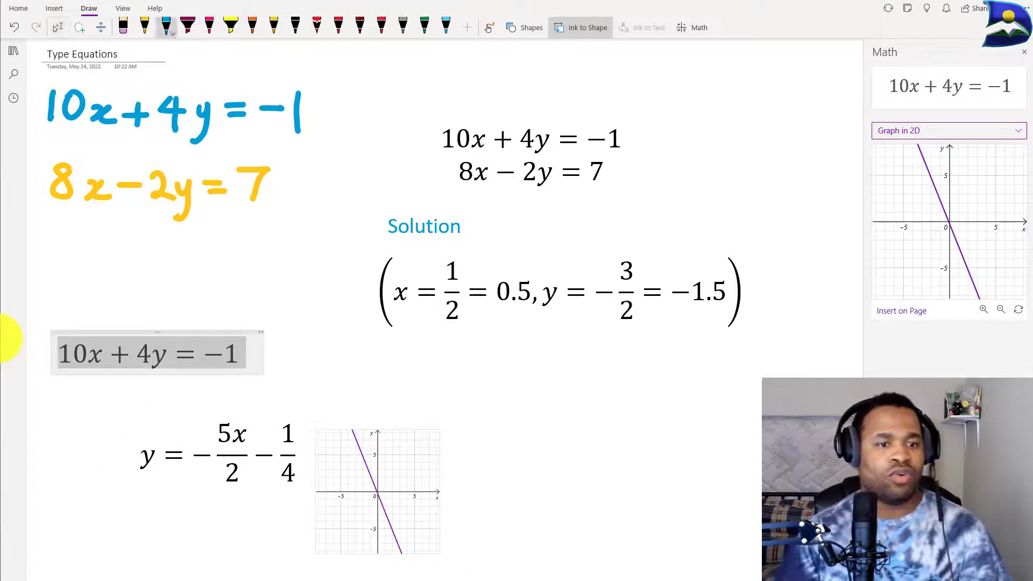
left_click(166, 24)
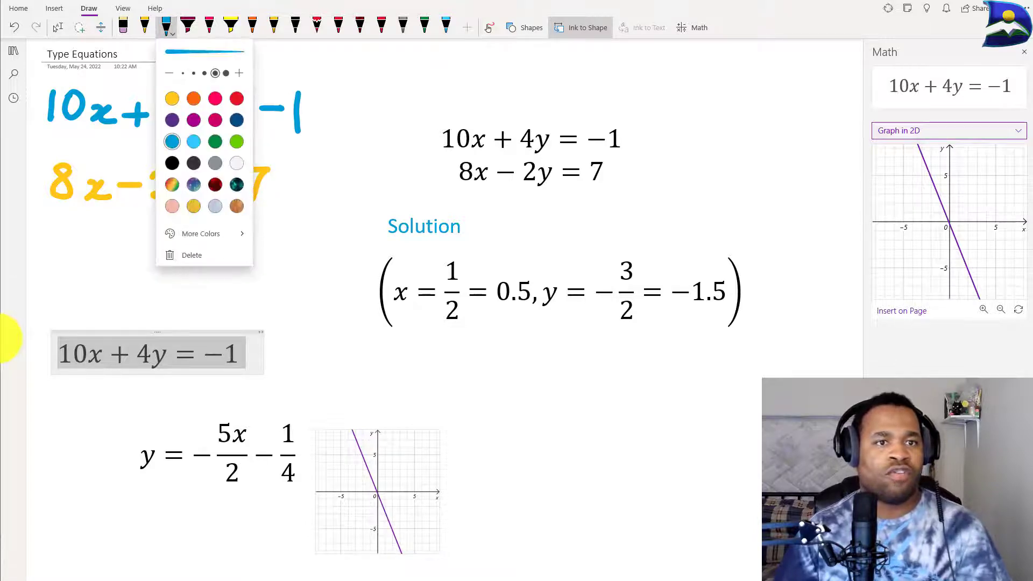
key("Escape")
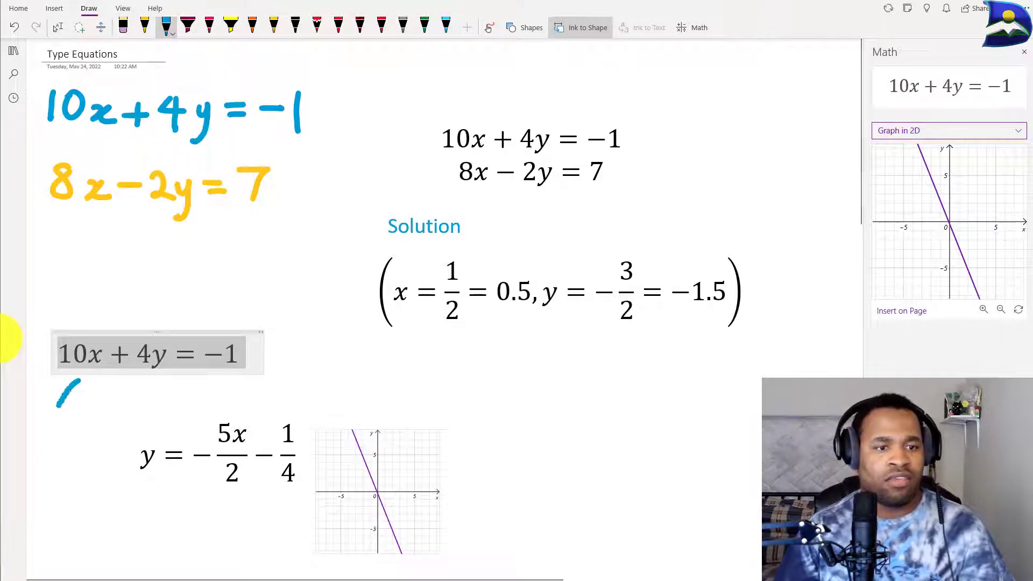
left_click_drag(57, 406, 112, 454)
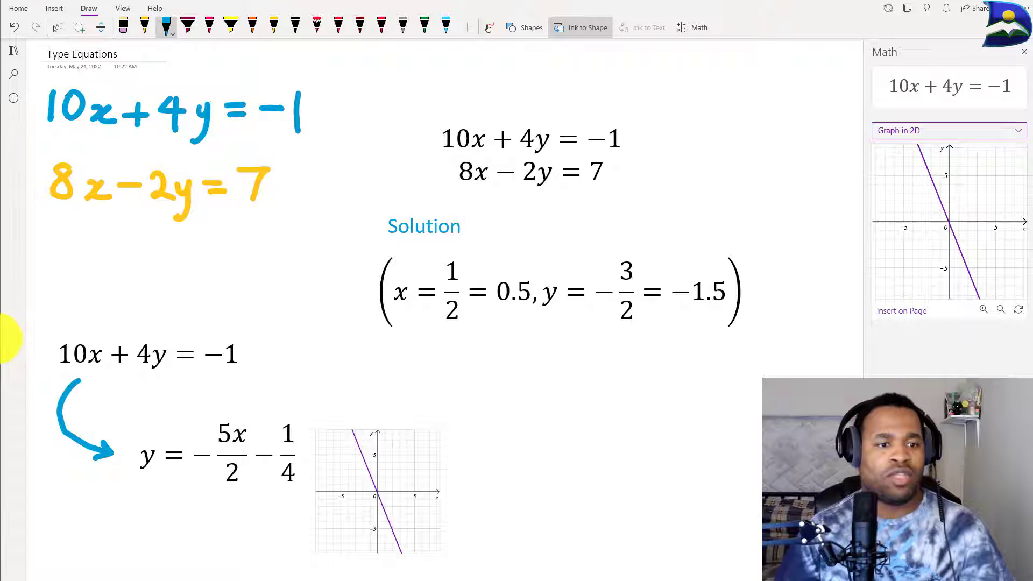
mouse_move(71, 407)
left_mouse_down()
mouse_move(80, 430)
mouse_move(105, 408)
mouse_move(103, 417)
left_mouse_up()
mouse_move(113, 418)
left_mouse_down()
mouse_move(121, 409)
mouse_move(146, 418)
left_mouse_up()
mouse_move(147, 405)
left_mouse_down()
mouse_move(136, 418)
mouse_move(180, 412)
left_mouse_up()
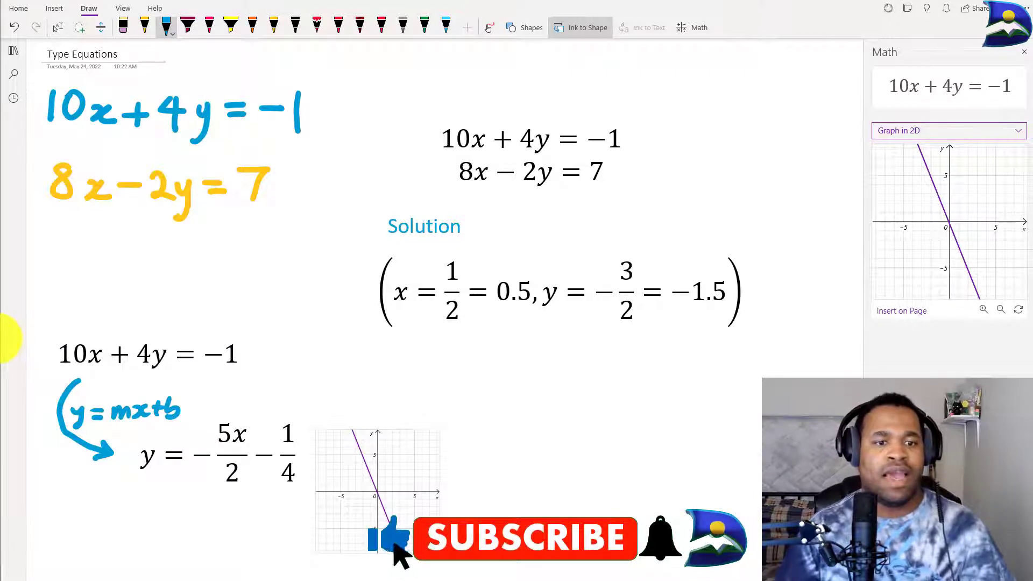
Draw a blue curved arrow from the y solution to its graph and handwrite the label "Graph" above the graph
mouse_move(248, 410)
left_mouse_down()
mouse_move(270, 397)
mouse_move(384, 417)
mouse_move(388, 405)
mouse_move(436, 411)
left_mouse_up()
mouse_move(440, 399)
left_mouse_down()
mouse_move(441, 424)
mouse_move(451, 410)
left_mouse_up()
mouse_move(455, 387)
left_mouse_down()
mouse_move(455, 413)
mouse_move(468, 413)
left_mouse_up()
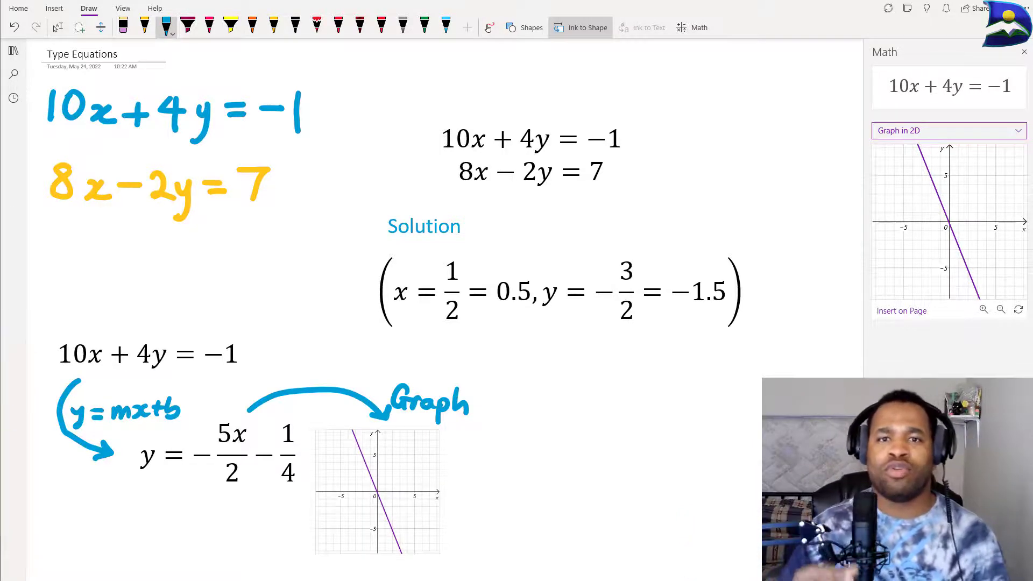
Graph the typed system 10x + 4y = −1 and 8x − 2y = 7 in 2D with the Math tool
left_click(58, 27)
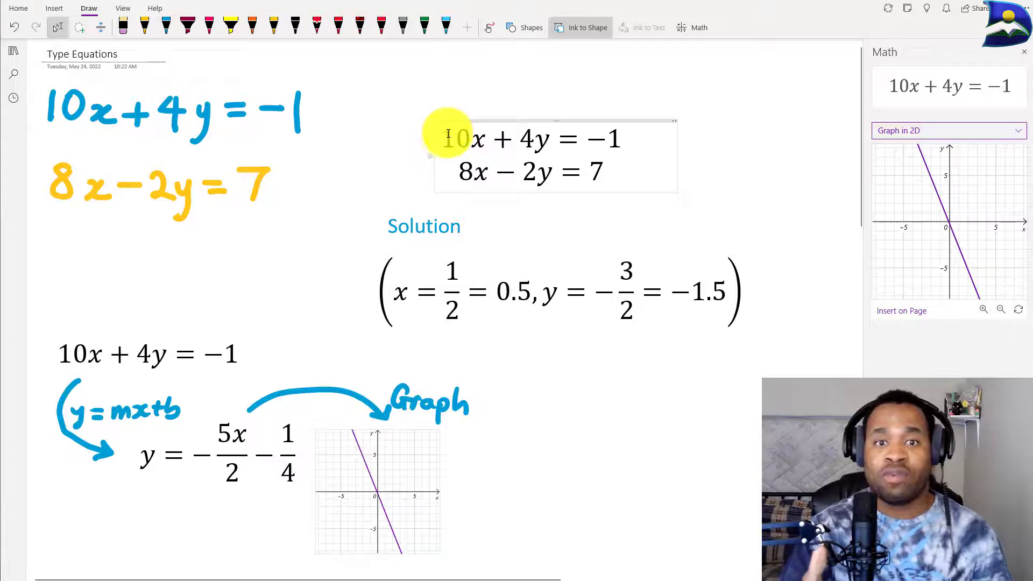
left_click_drag(444, 133, 613, 184)
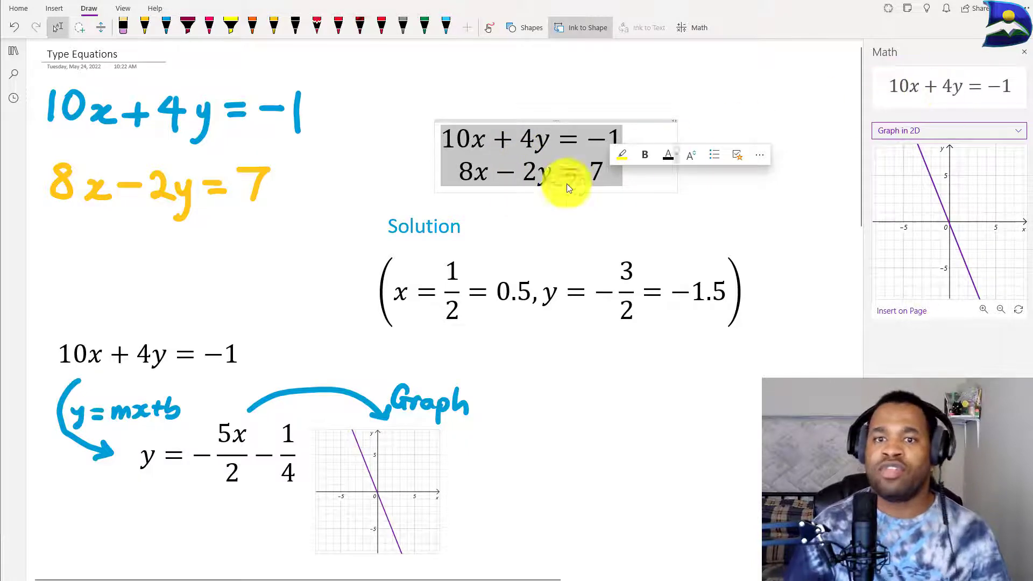
left_click(693, 31)
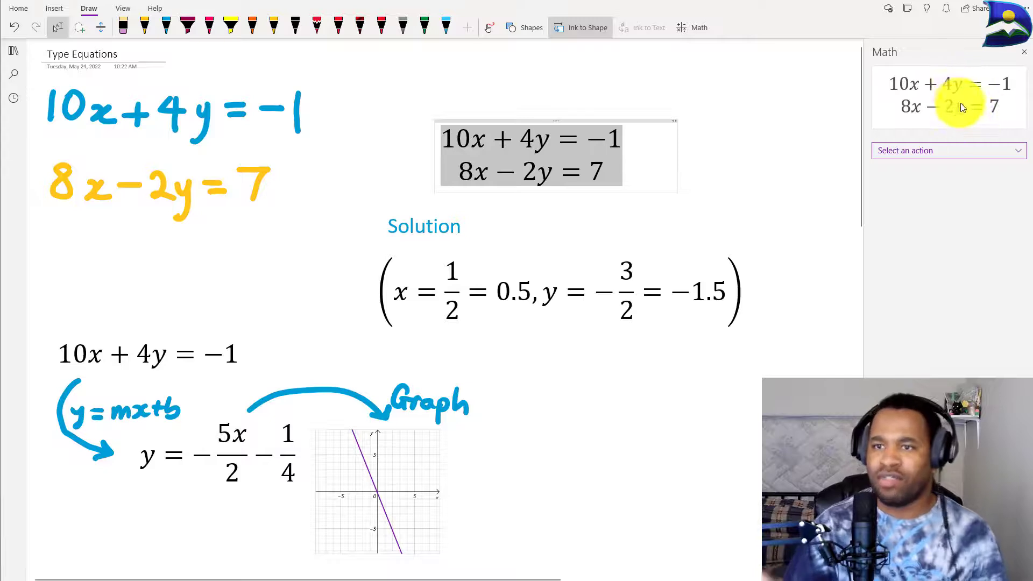
left_click(1022, 155)
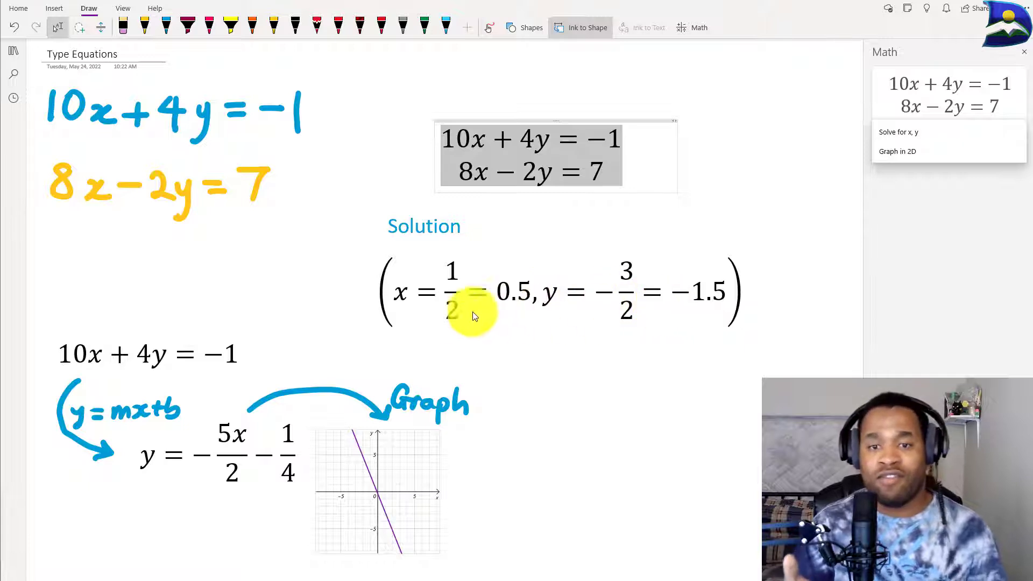
left_click(922, 152)
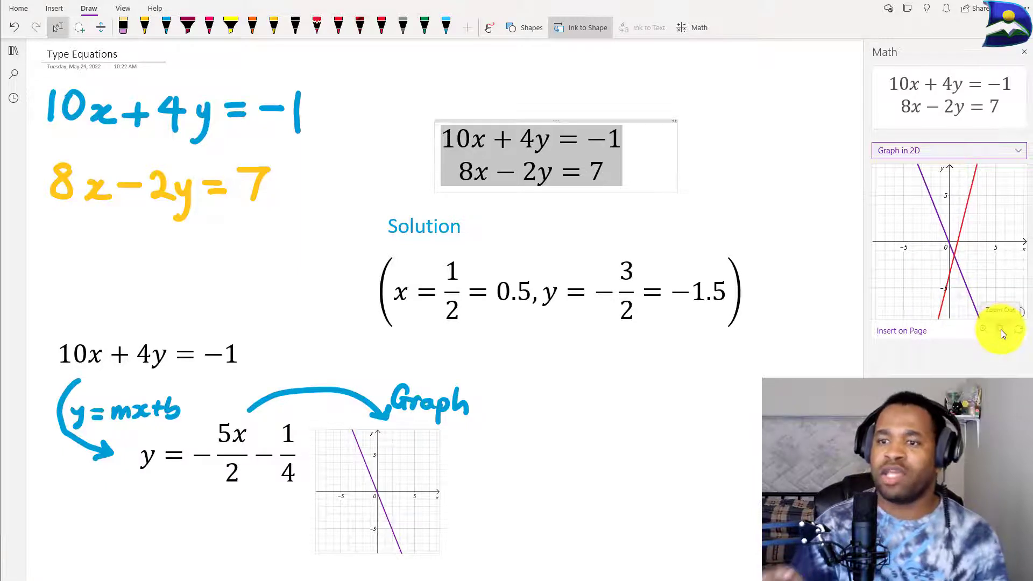
Zoom in on the system's graph preview and shift it so the intersection of the two lines is clearly framed
left_click(981, 331)
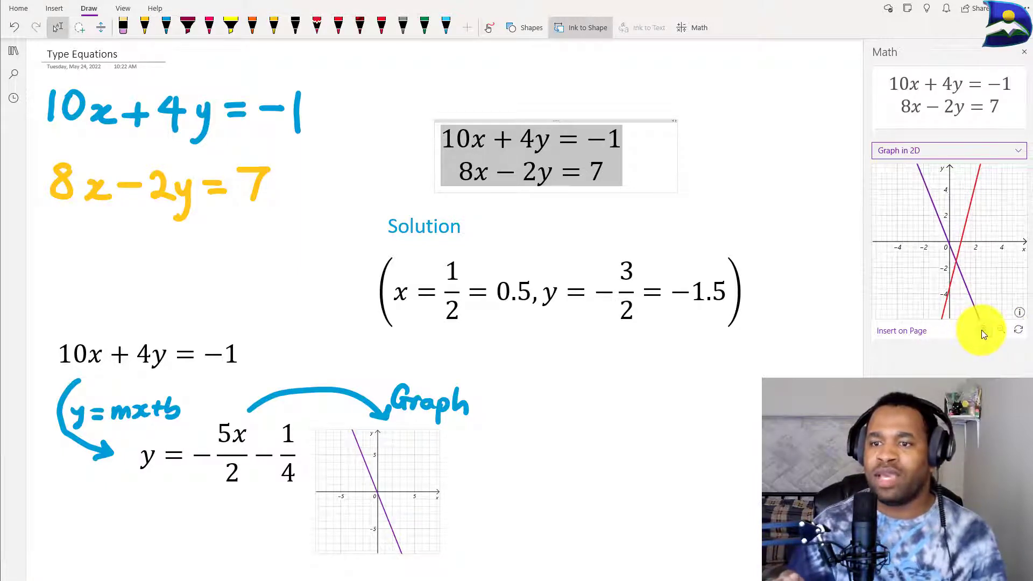
left_click(981, 330)
left_click(981, 330)
left_click(982, 331)
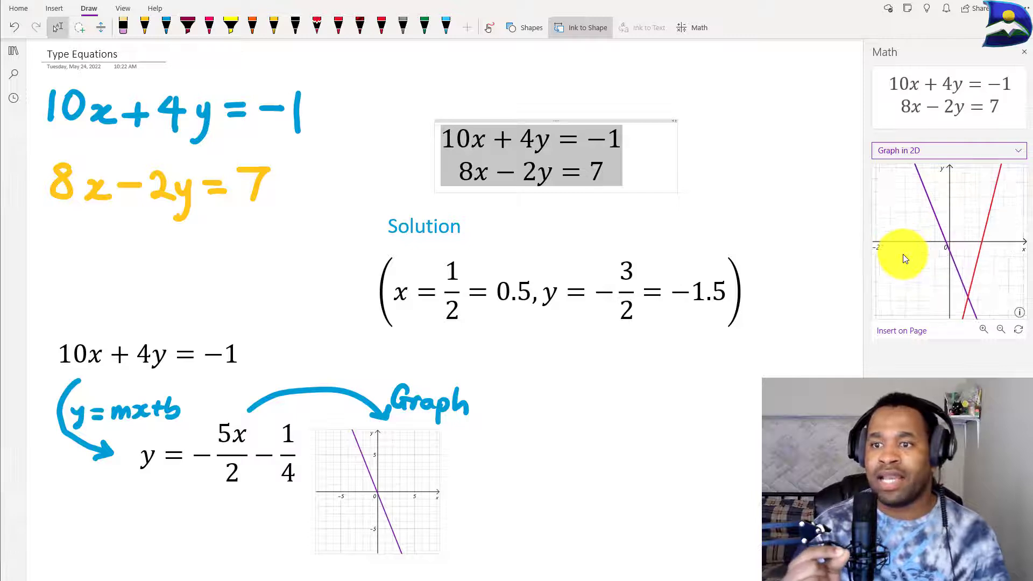
left_click_drag(908, 276, 903, 240)
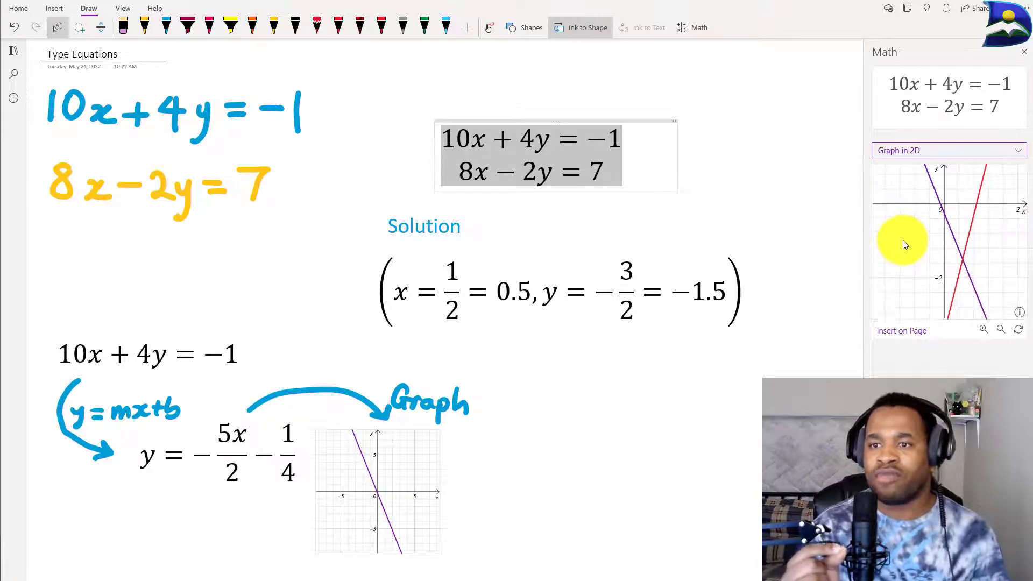
mouse_move(963, 260)
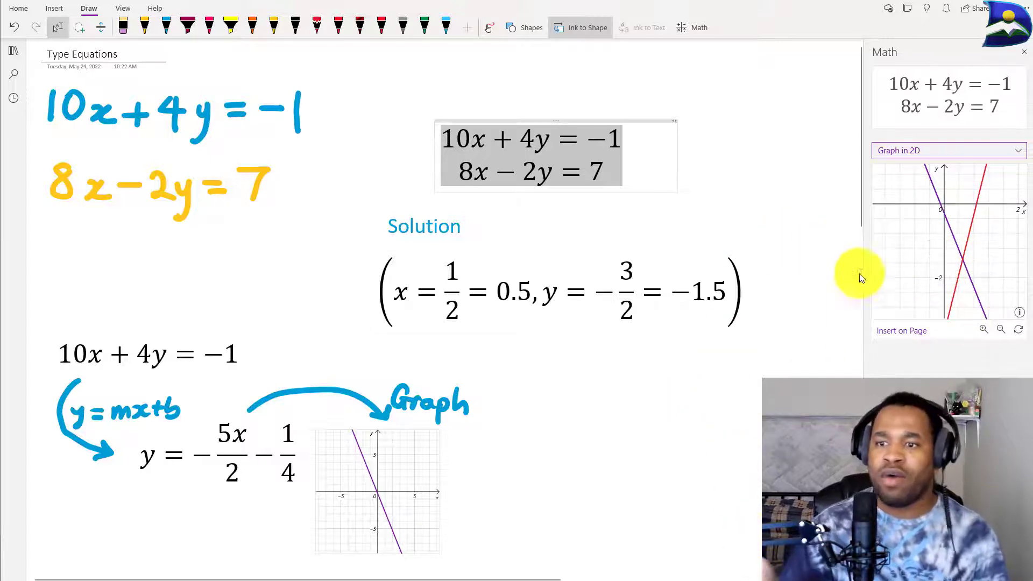
Insert the system's graph on the page, enlarge it and place it directly right of the typed equations
left_click(887, 331)
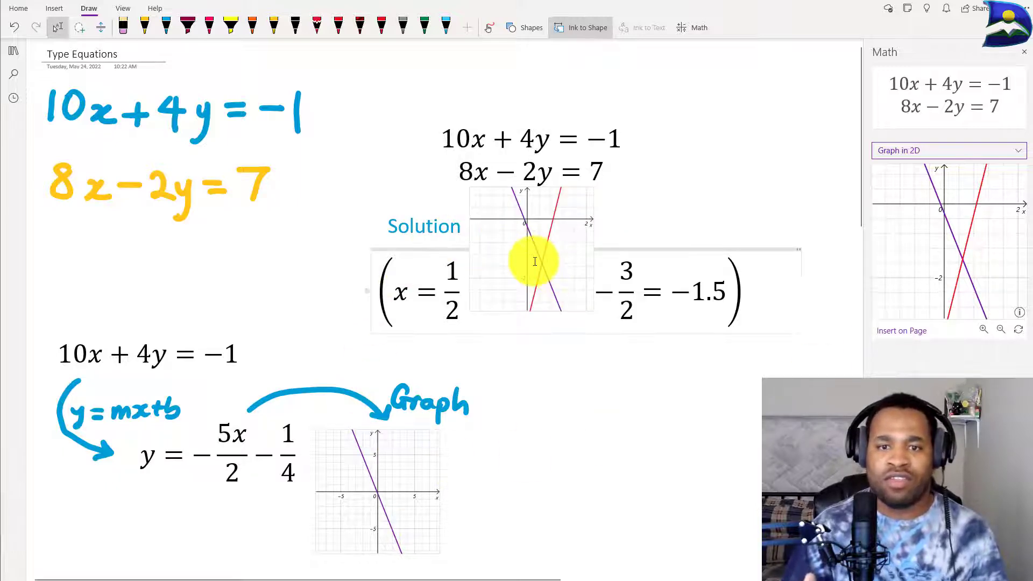
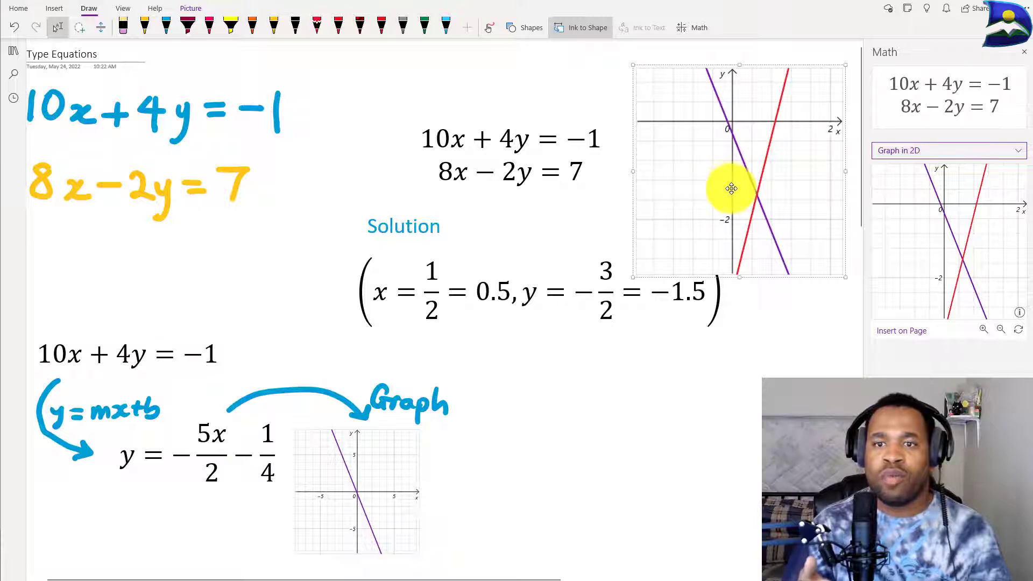
left_click_drag(729, 184, 712, 183)
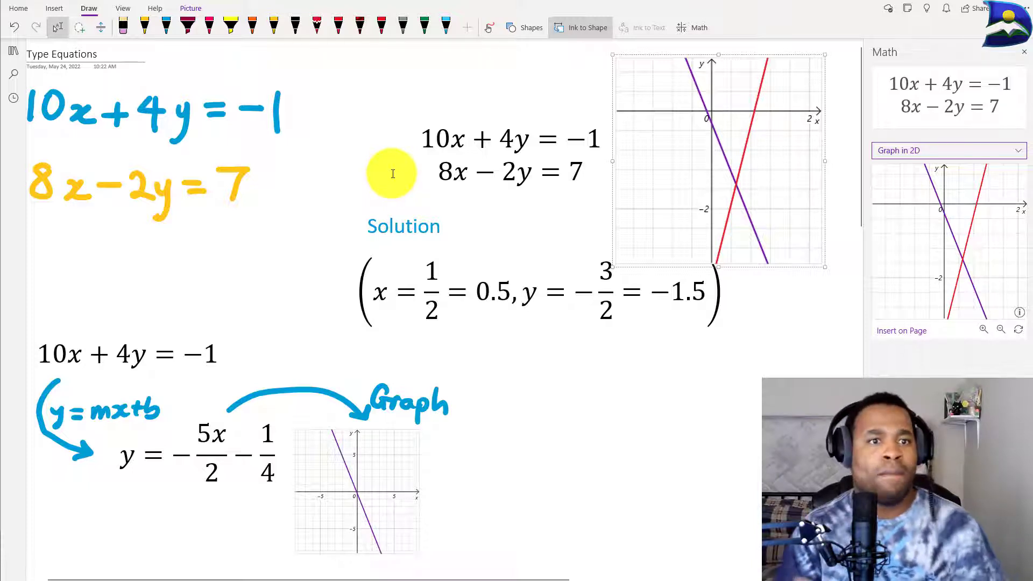
Draw a short purple line just left of the typed equation 10x + 4y = −1 as its graph colour key
left_click(166, 24)
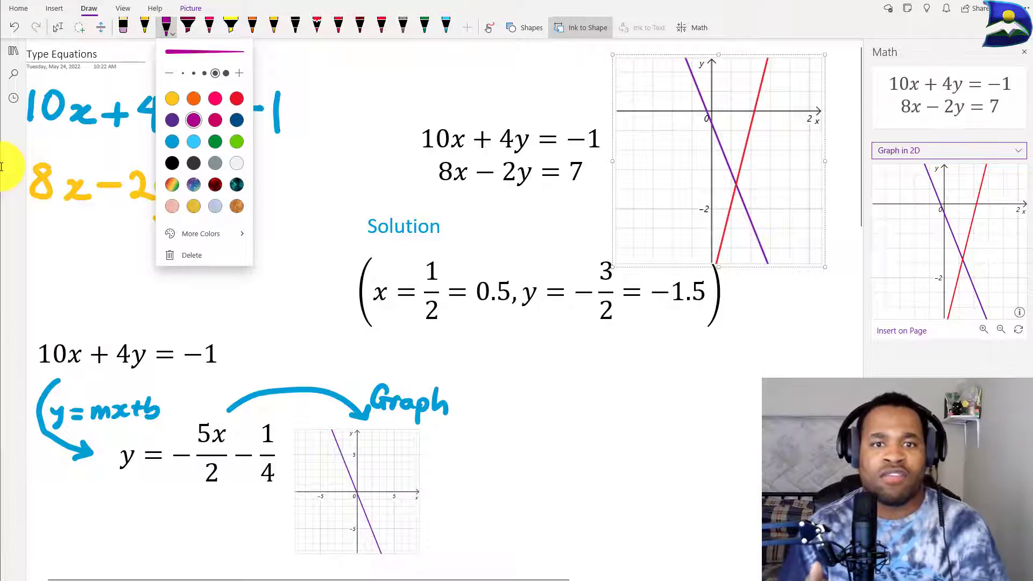
key("Escape")
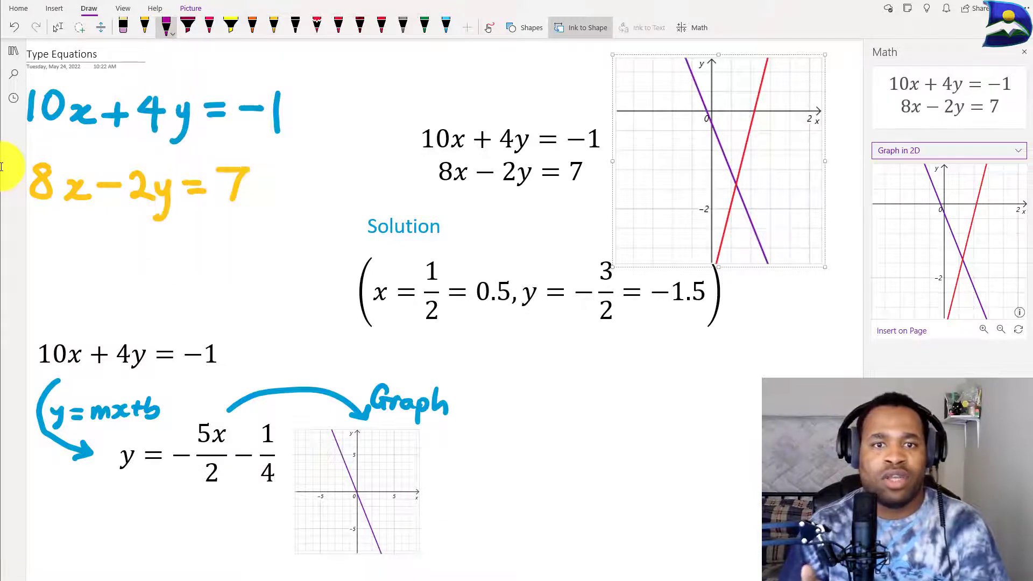
key("Escape")
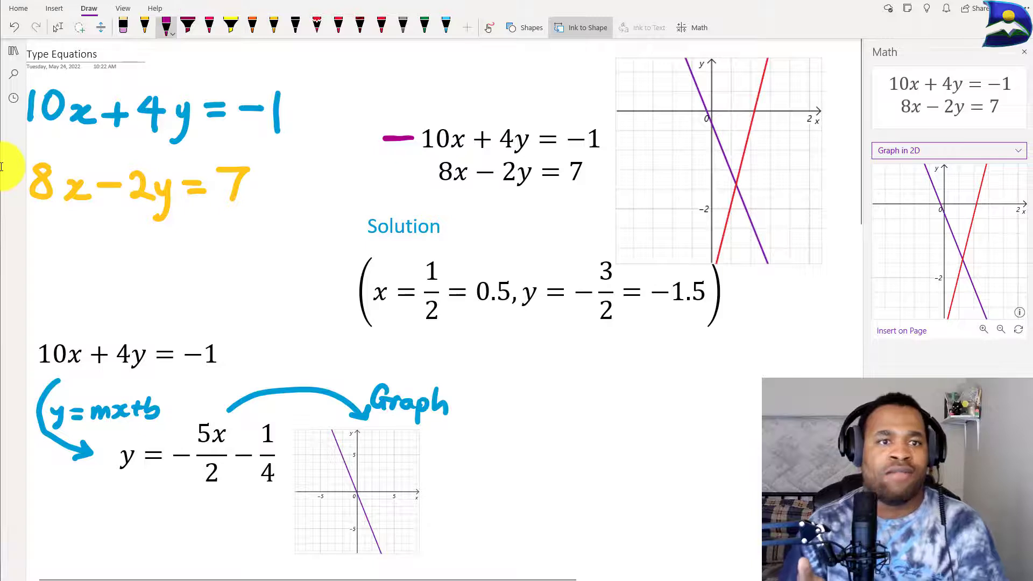
Change the pen colour to red and draw a short line just left of the typed equation 8x − 2y = 7
key("Return")
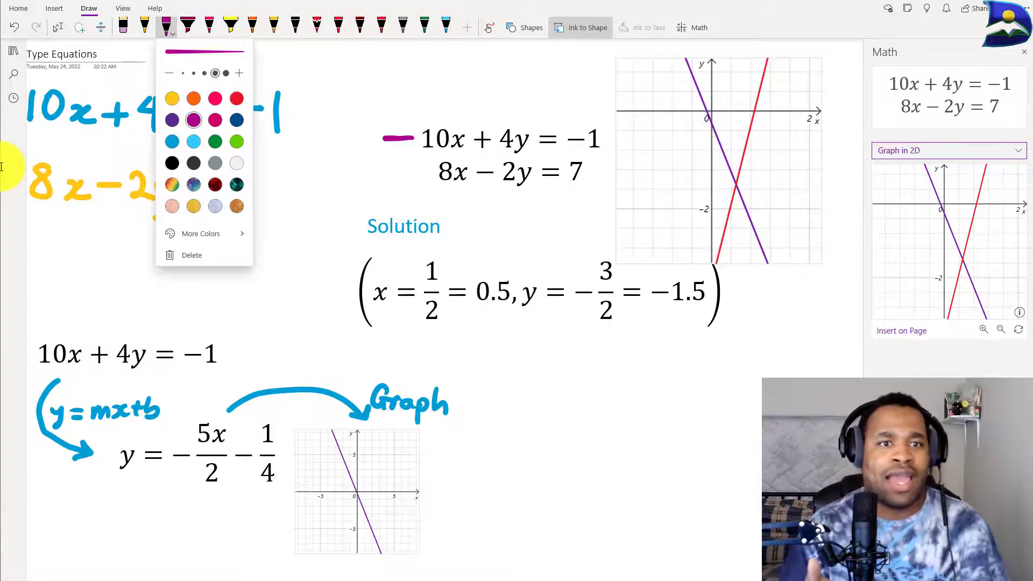
key("Up")
key("Right")
key("Right")
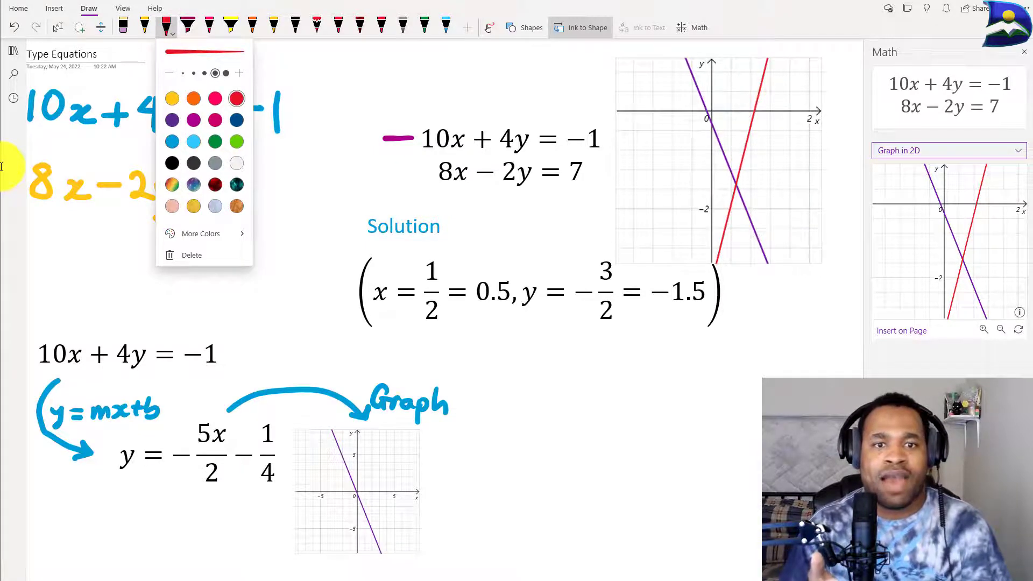
key("Return")
left_click_drag(411, 171, 382, 172)
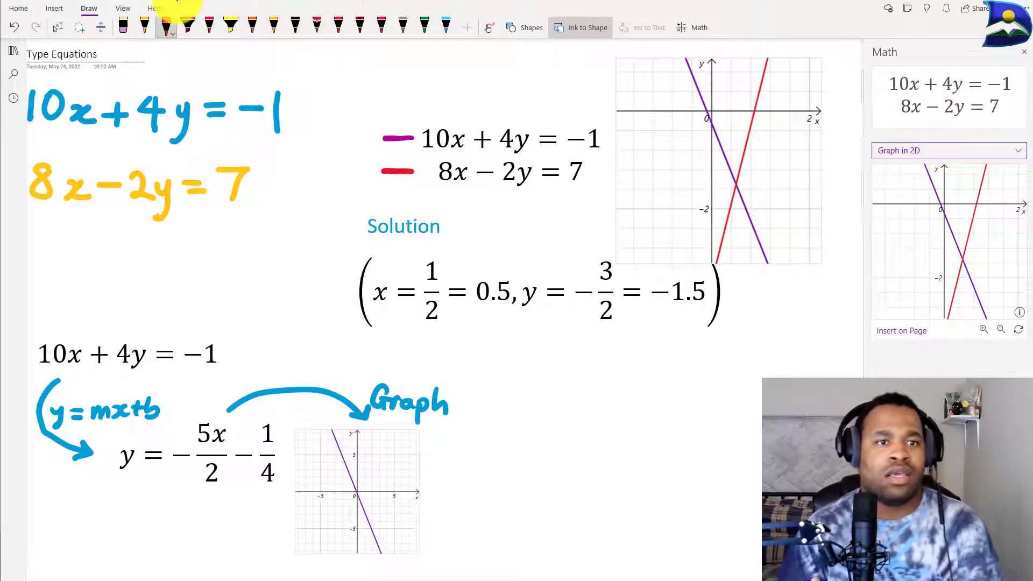
Change the pen colour to light blue and draw a rectangle around the x and y solution, converting the ink to a shape
left_click(167, 26)
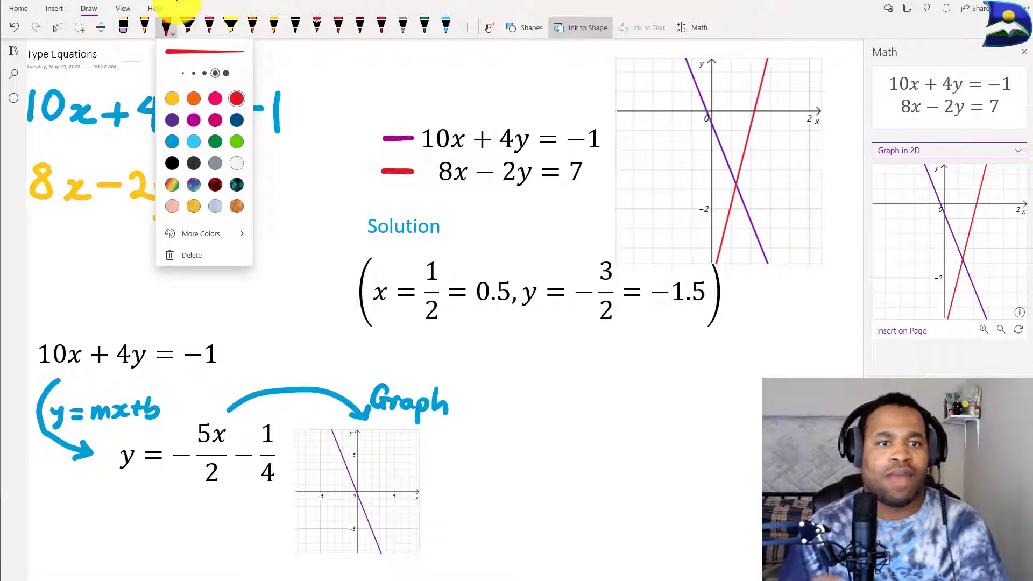
left_click(194, 141)
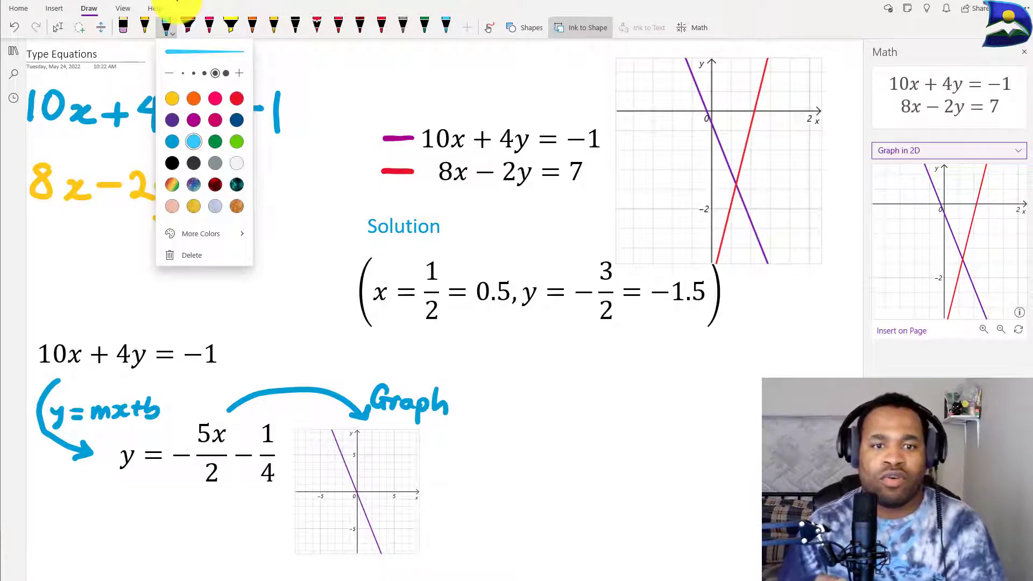
left_click_drag(343, 252, 380, 251)
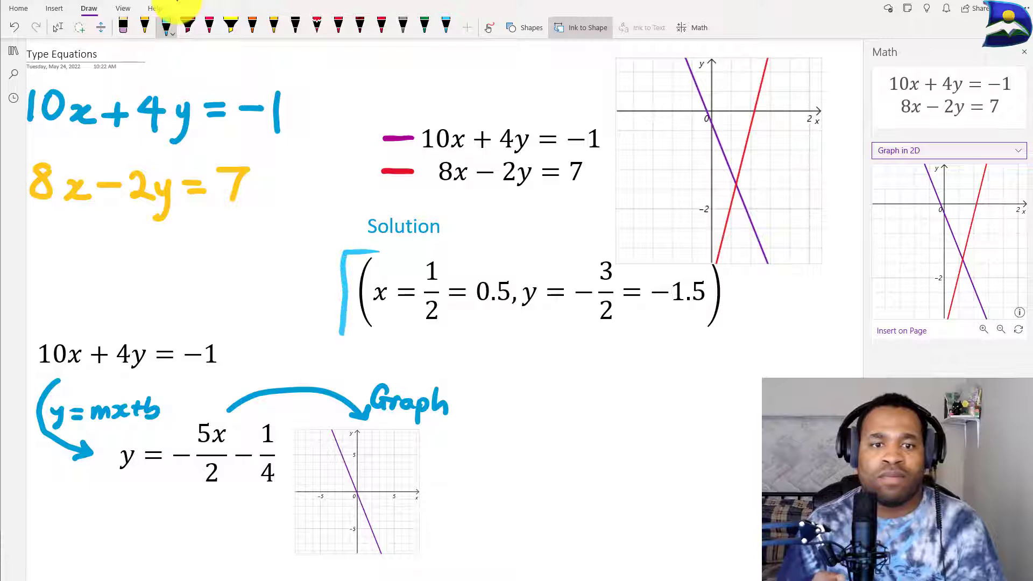
left_click_drag(341, 334, 732, 335)
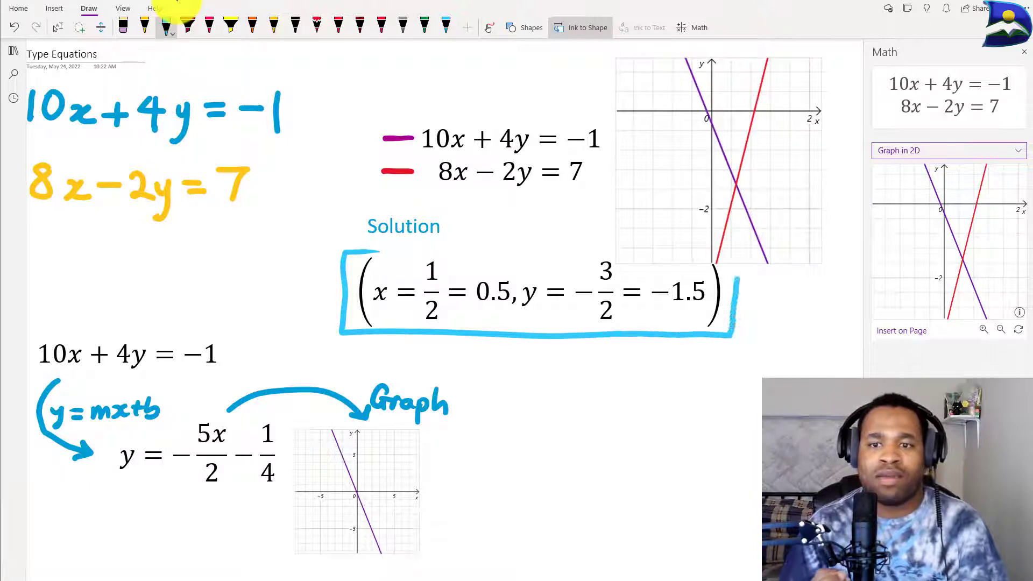
left_click_drag(678, 264, 433, 253)
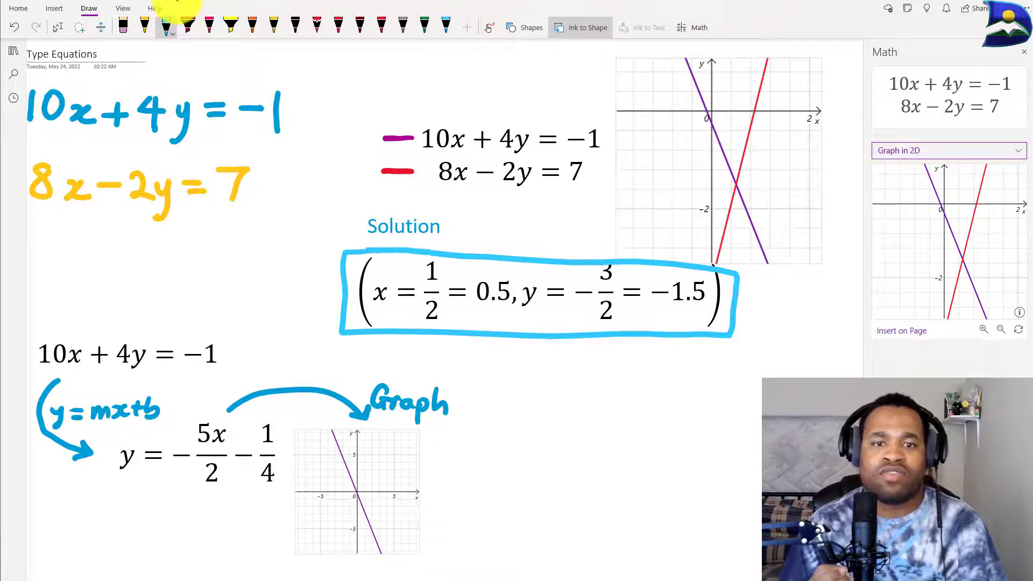
key("Escape")
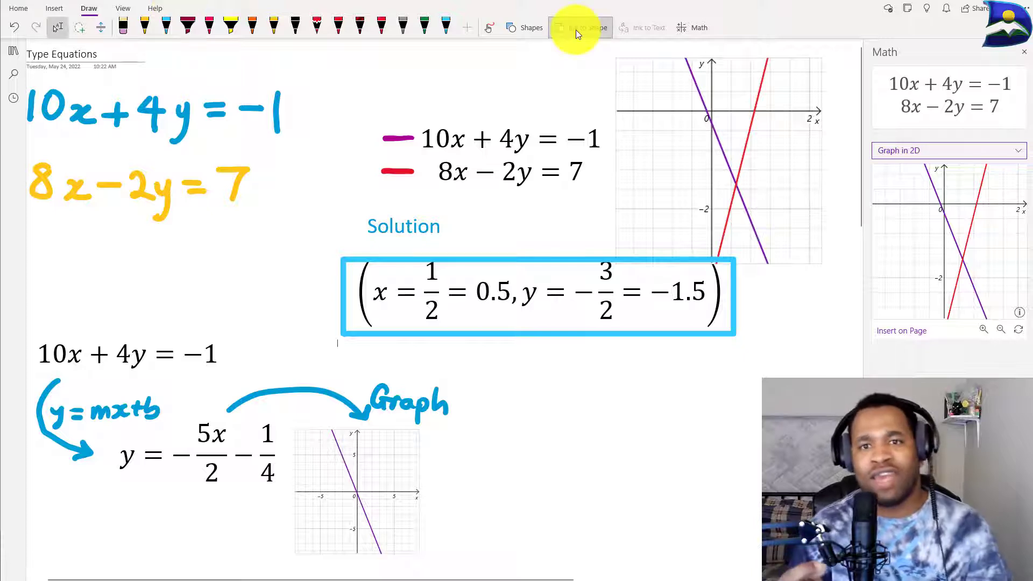
left_click(577, 33)
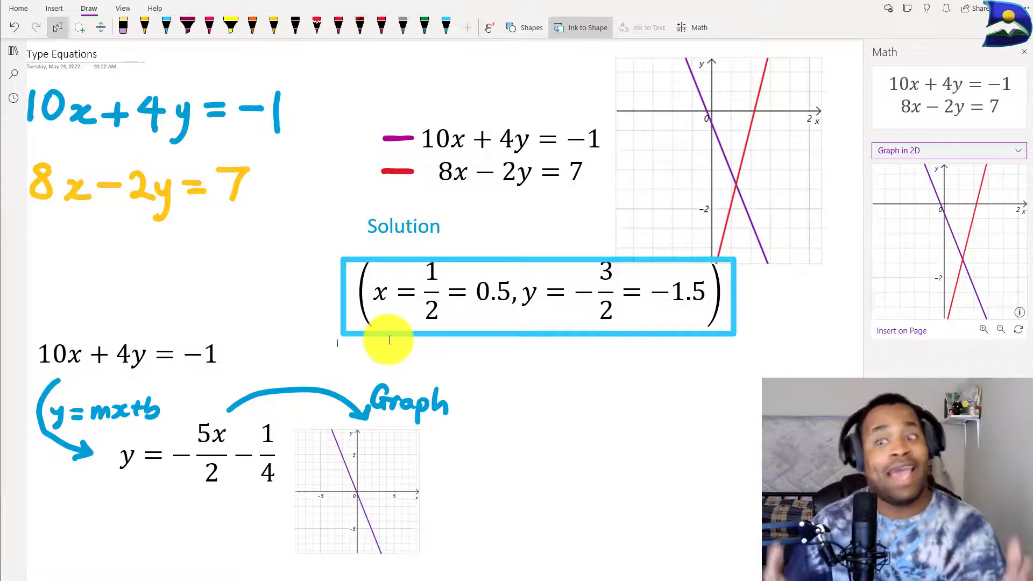
Mark the lines' intersection with a light blue dot and draw a curved arrow to it from the boxed solution
key("alt+d")
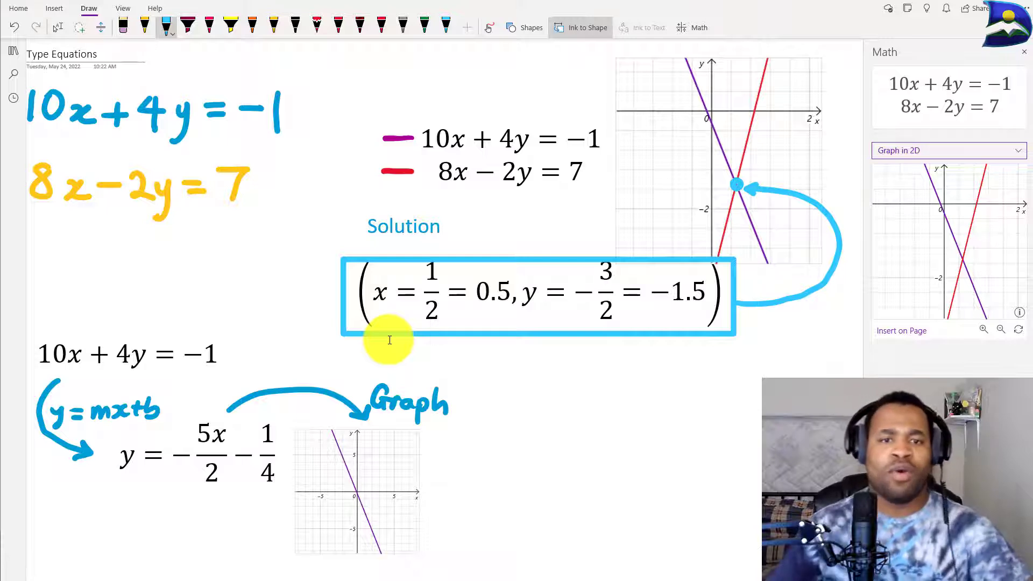
key("Escape")
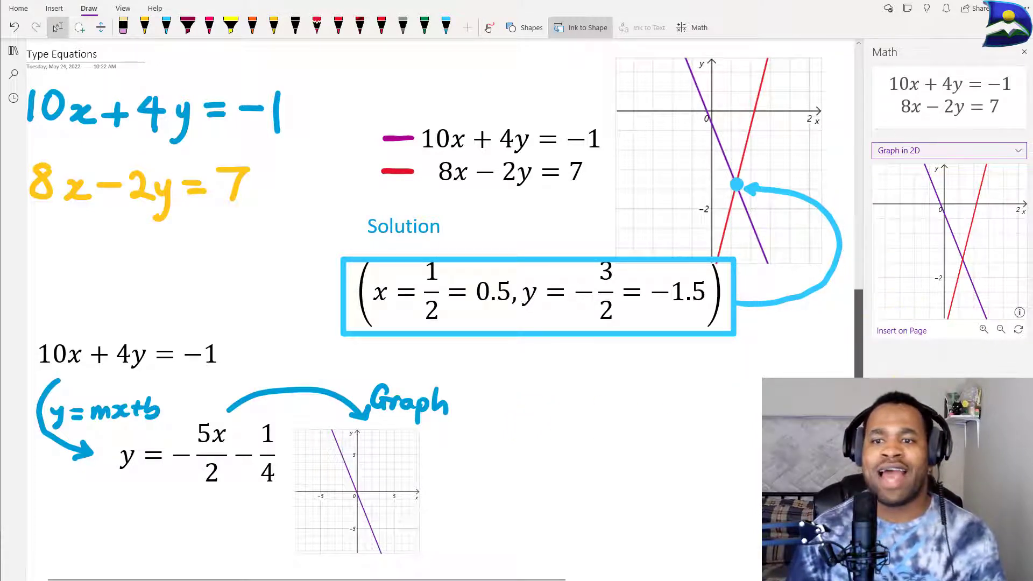
Select the typed equation y = −5x² + 8x − 3 and graph it in 2D with the Math tool
scroll(577, 328, "down", 10)
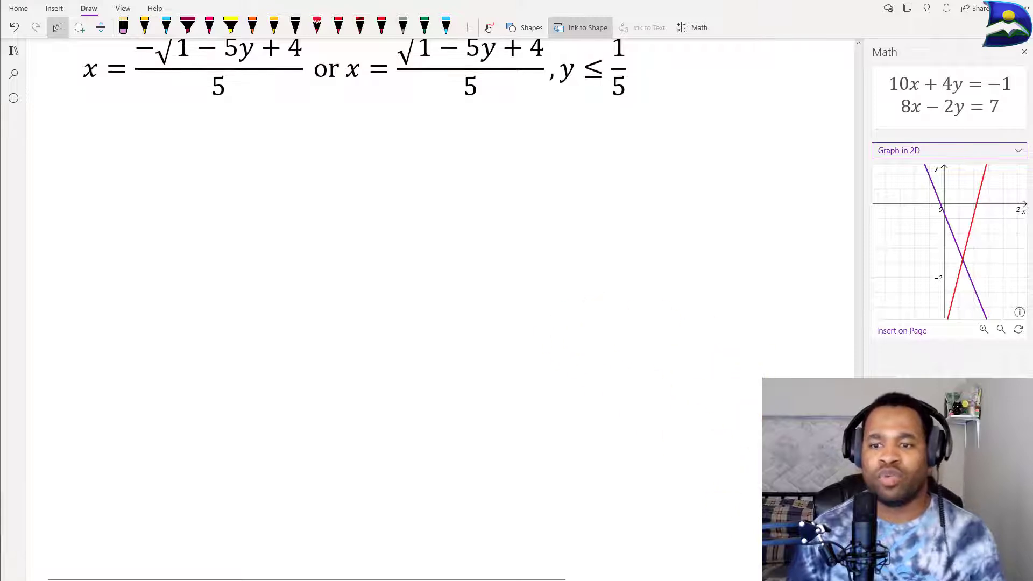
scroll(848, 366, "up", 5)
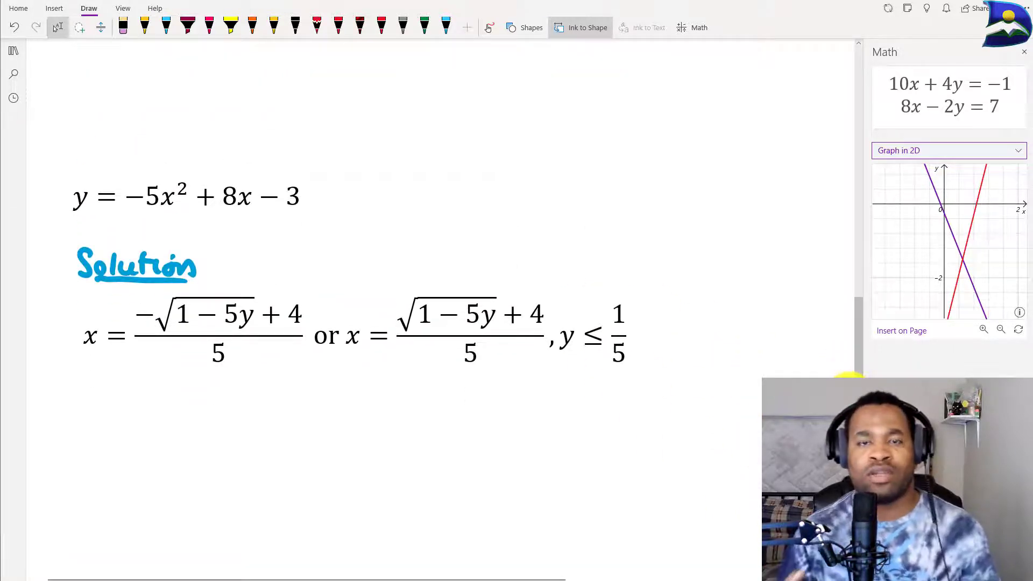
left_click(77, 199)
left_click_drag(77, 199, 300, 203)
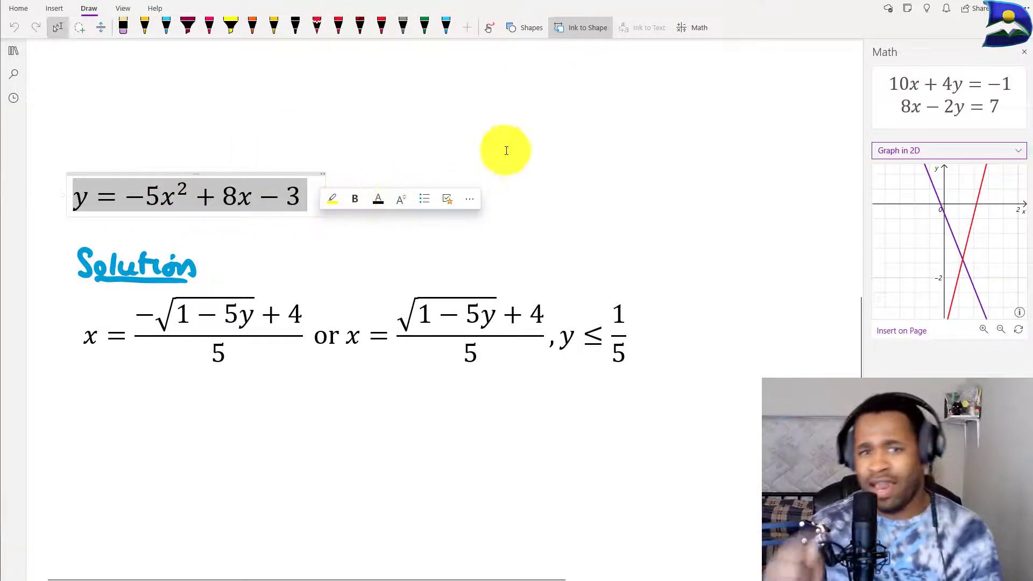
left_click(685, 28)
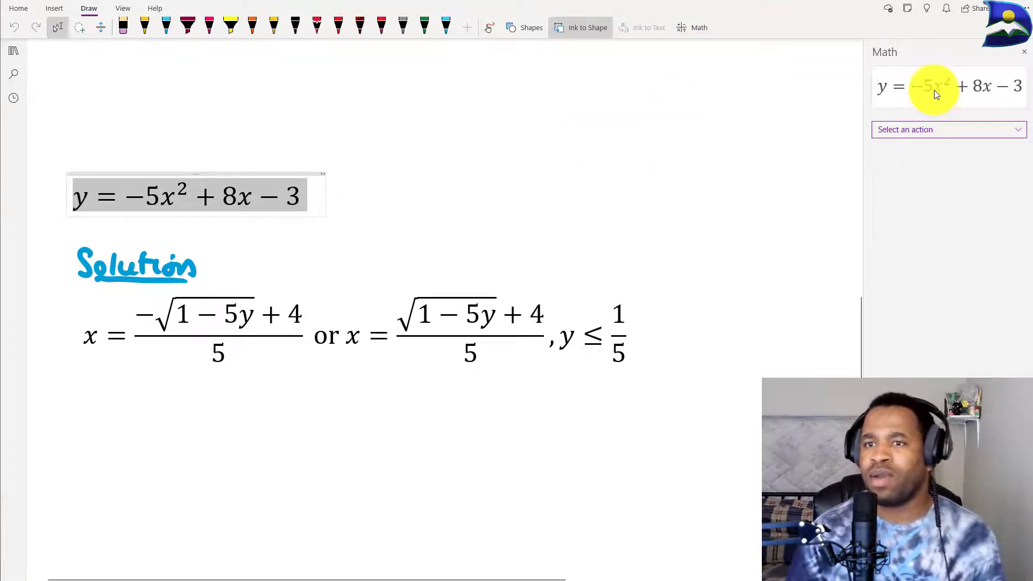
left_click(1017, 132)
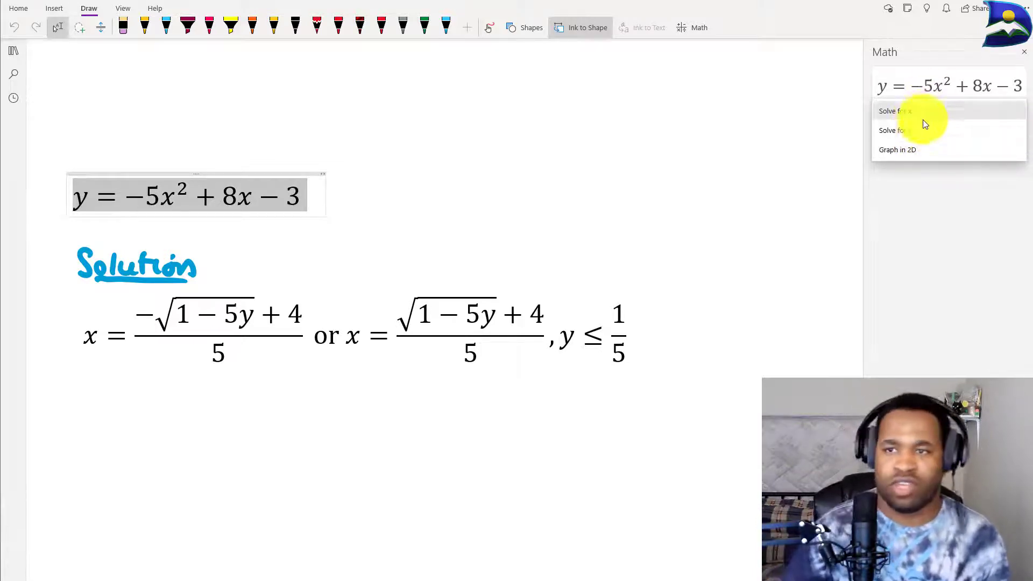
left_click(916, 152)
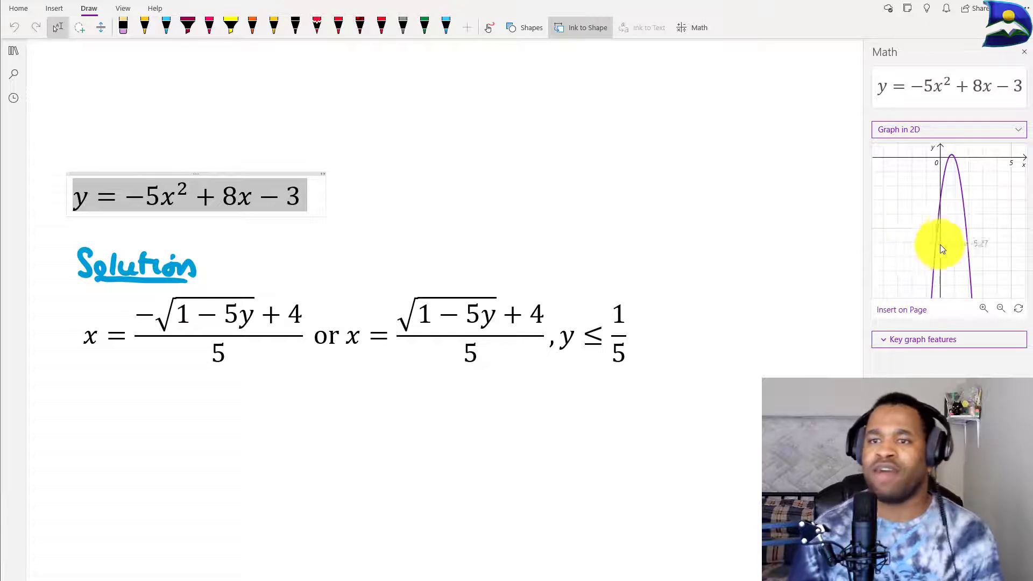
Expand the parabola's key graph features, show its zeros on the graph, and enlarge the area around them
mouse_move(932, 281)
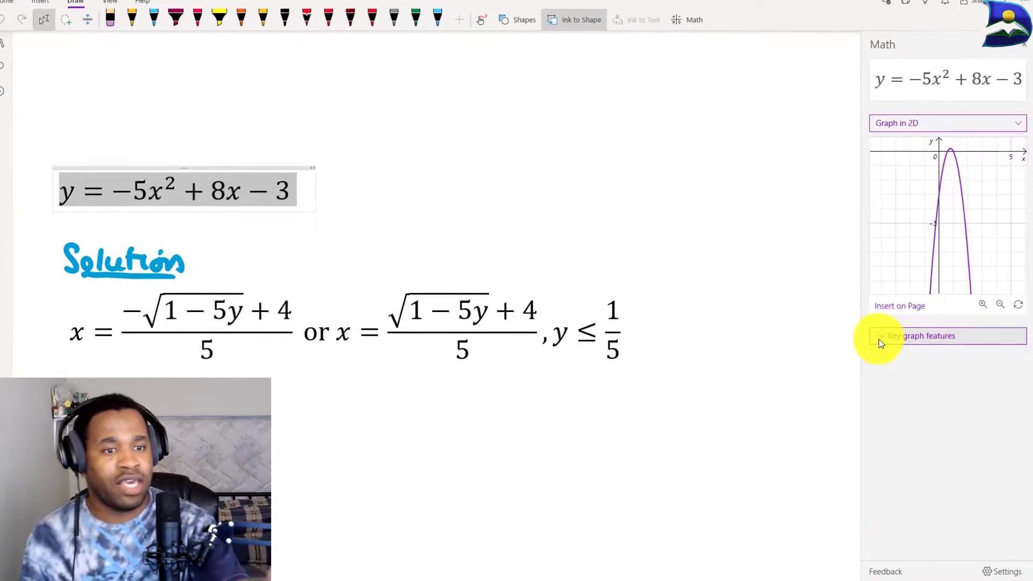
left_click(880, 338)
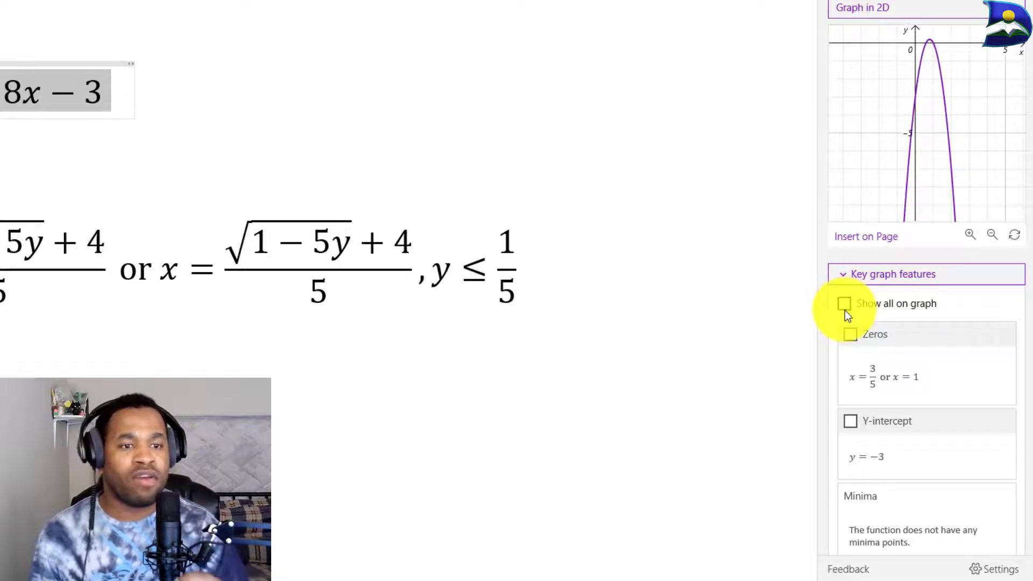
left_click(852, 337)
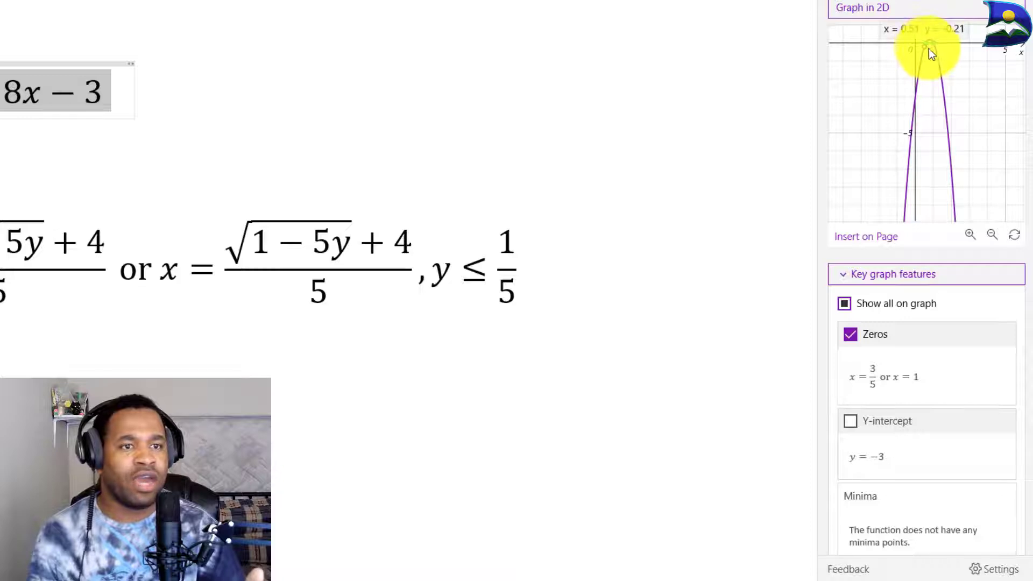
left_click(968, 235)
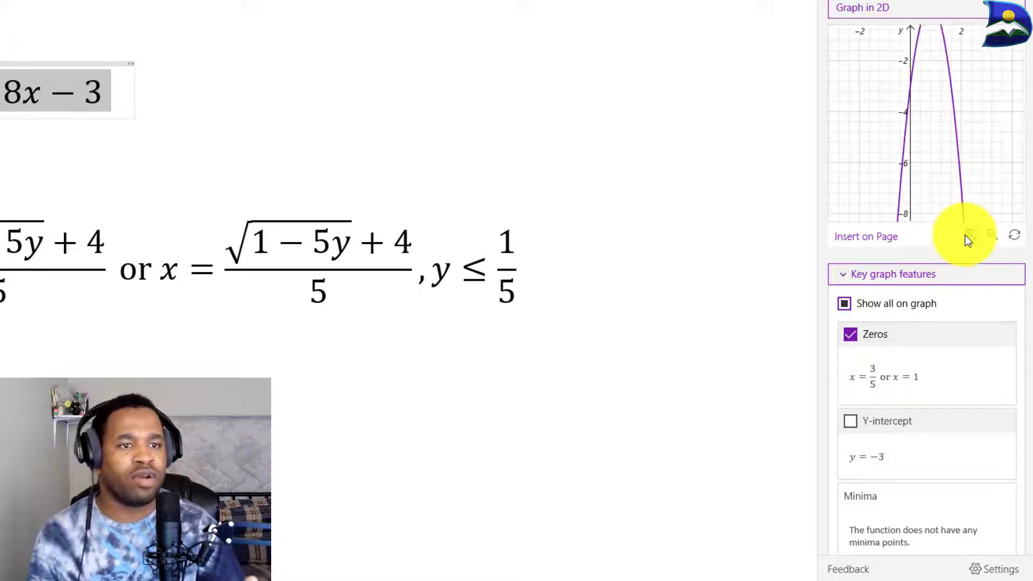
left_click(969, 236)
left_click(968, 236)
left_click_drag(921, 93, 919, 280)
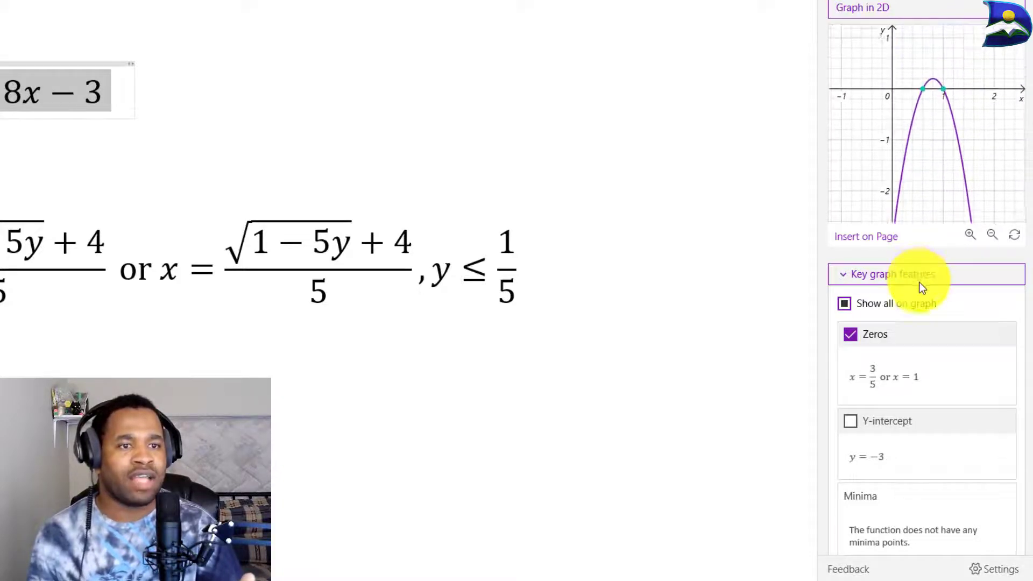
mouse_move(930, 141)
left_mouse_down()
mouse_move(935, 216)
mouse_move(922, 138)
left_mouse_up()
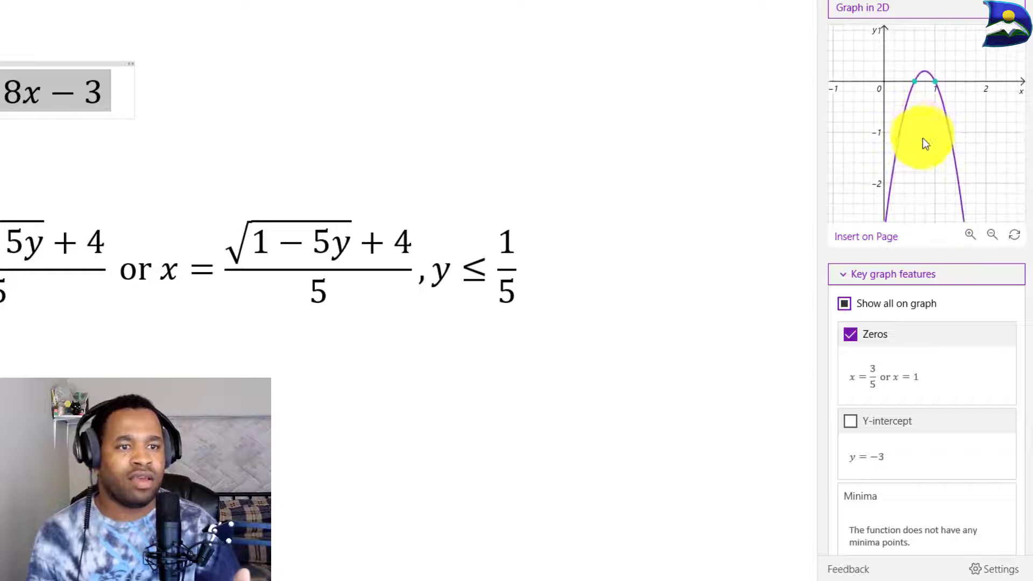
left_click(971, 234)
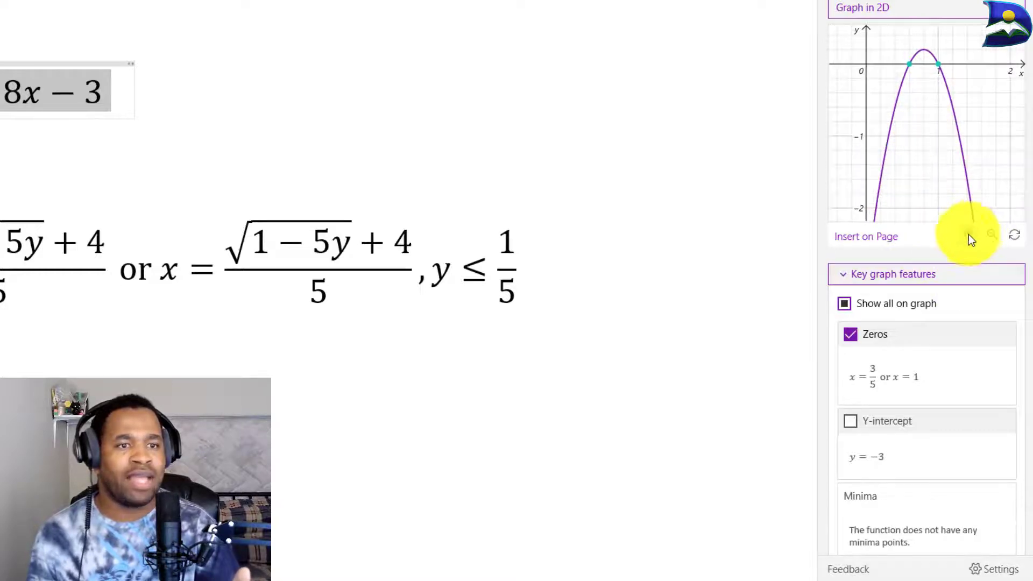
Show the y-intercept on the parabola's graph and bring its point into view
left_click(851, 422)
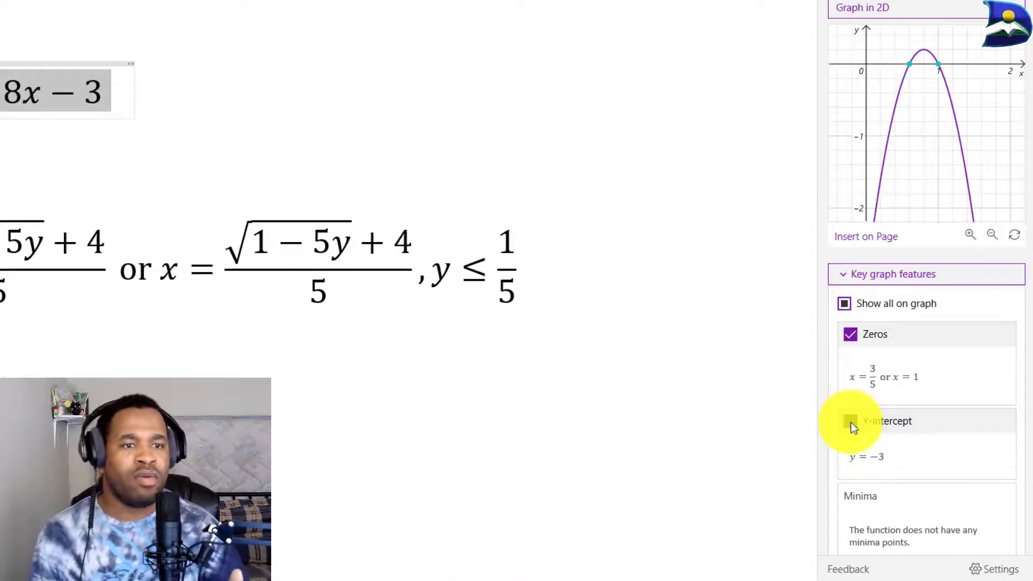
left_click_drag(910, 175, 931, 58)
mouse_move(885, 139)
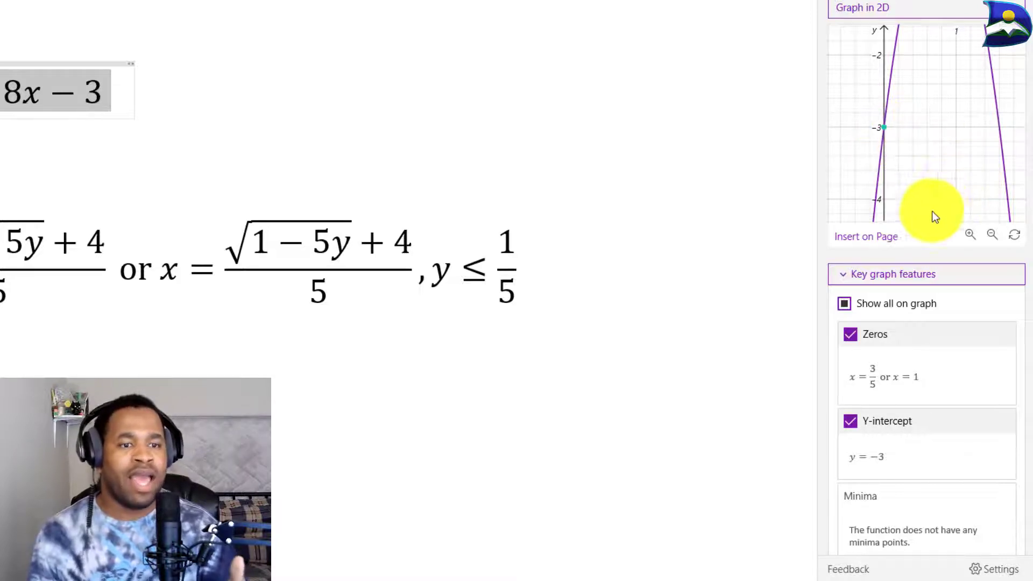
Show the maxima on the parabola's graph and inspect the curve's highest point
scroll(857, 466, "down", 5)
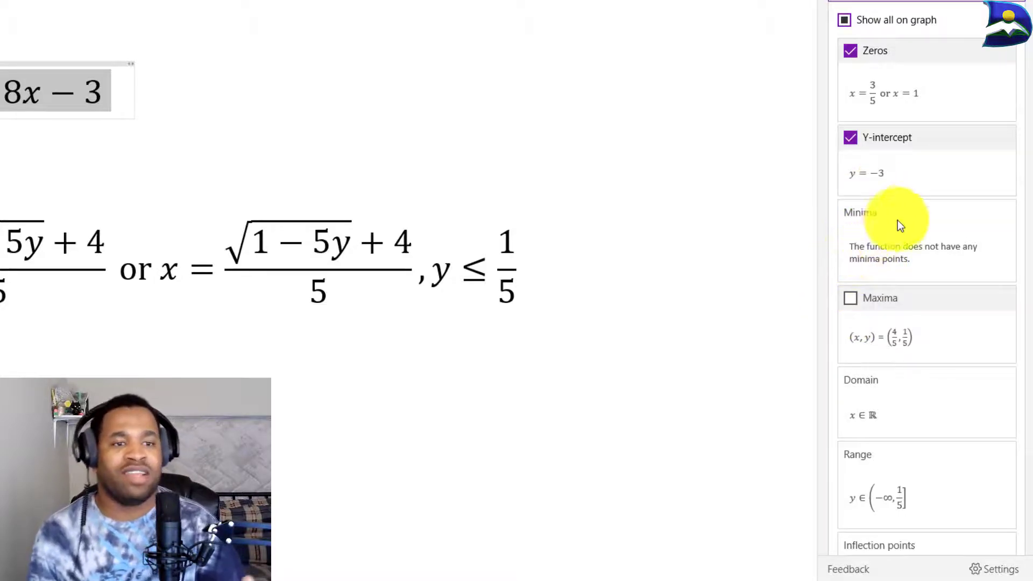
scroll(900, 226, "up", 5)
left_click_drag(924, 137, 921, 240)
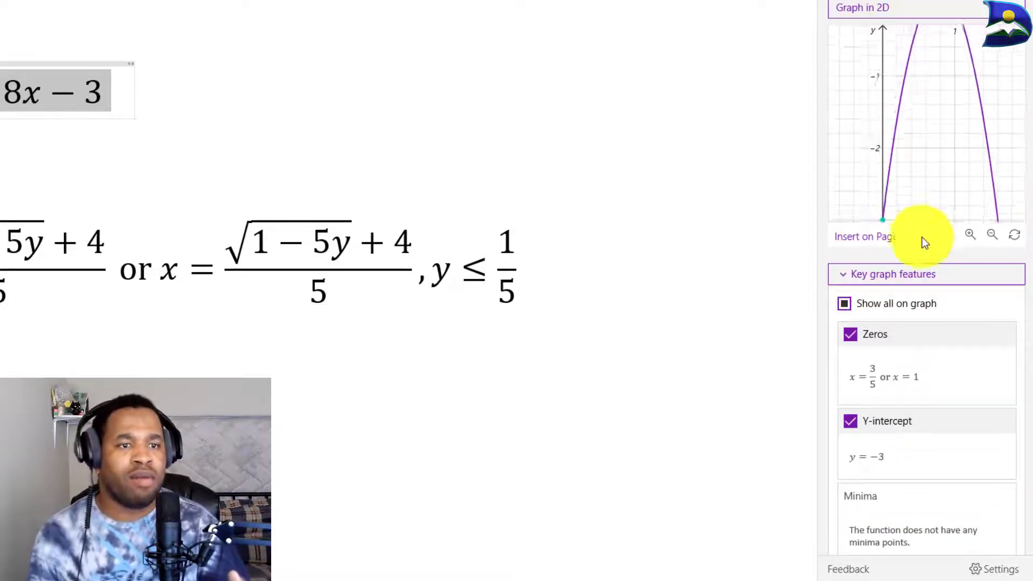
left_click_drag(913, 88, 933, 164)
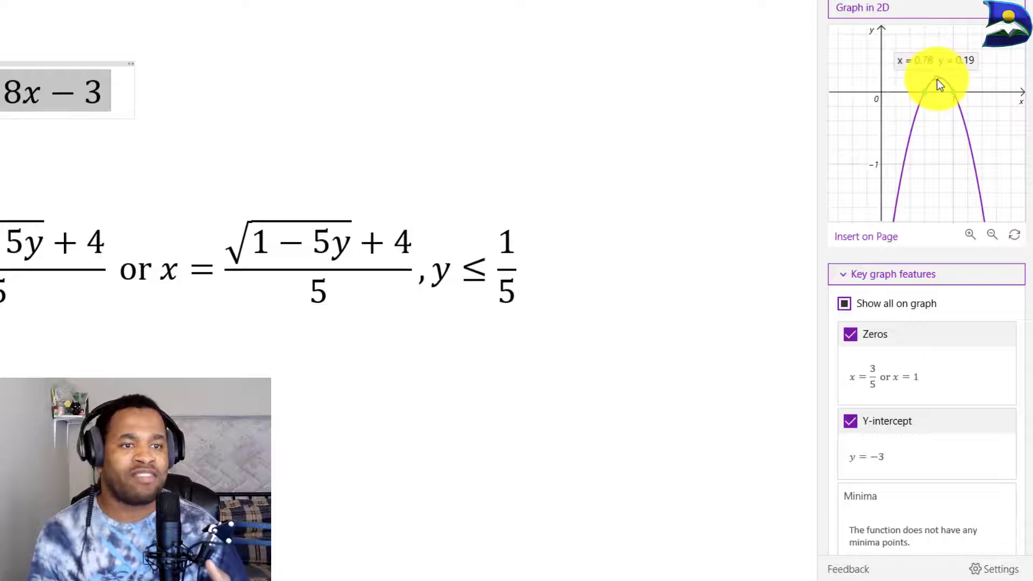
scroll(938, 188, "down", 2)
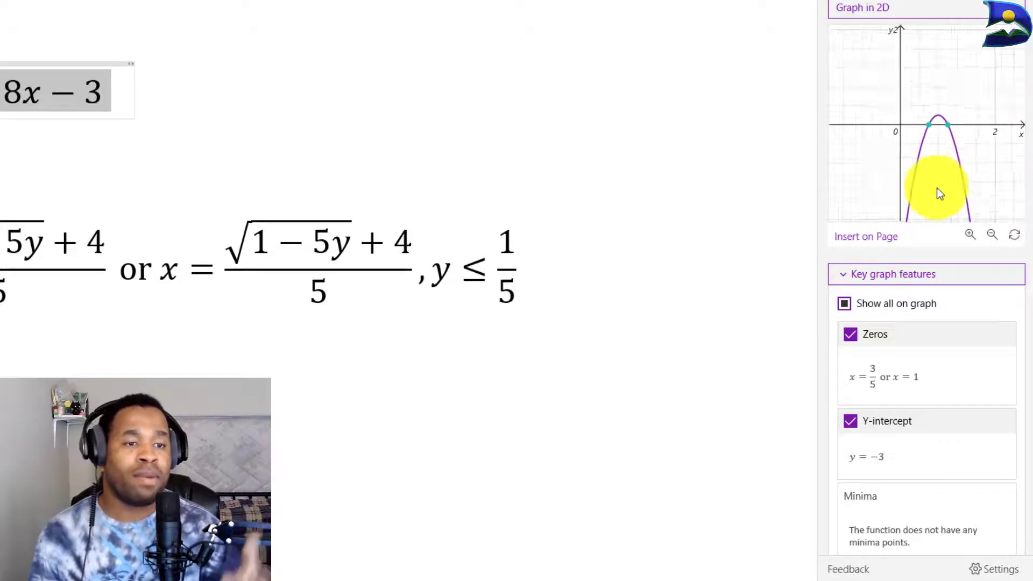
left_click_drag(946, 218, 922, 32)
scroll(867, 484, "down", 5)
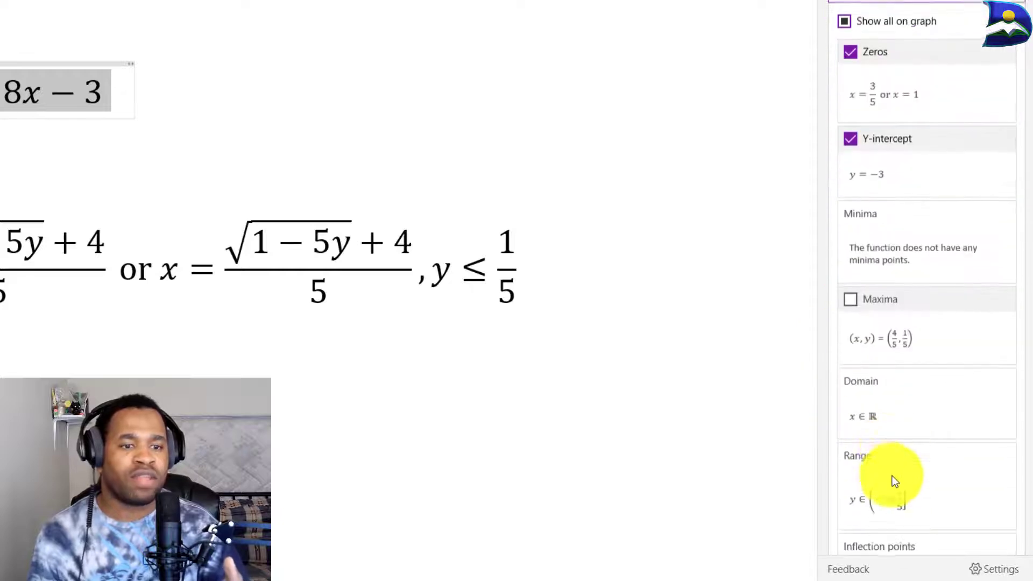
left_click(848, 302)
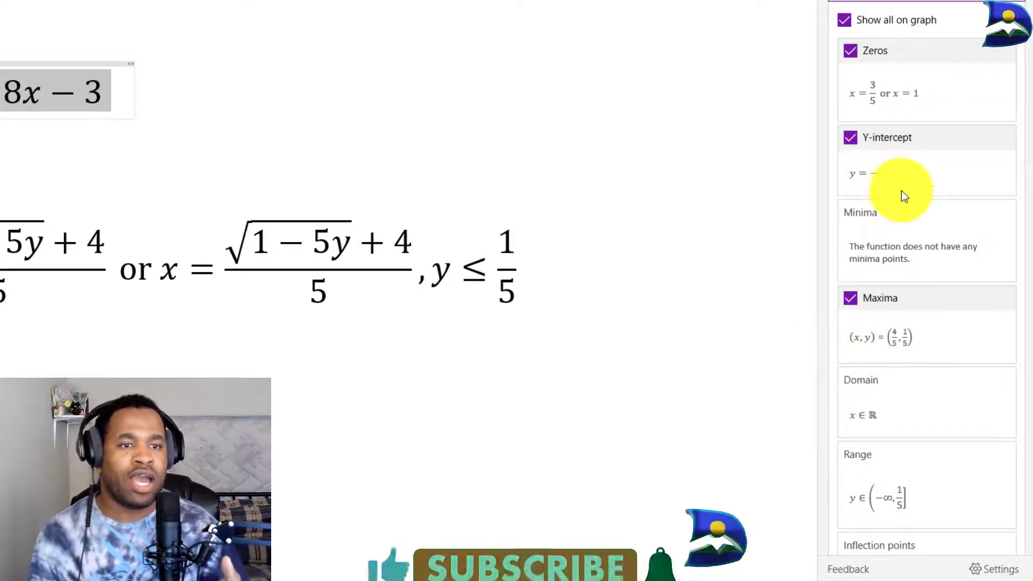
scroll(902, 190, "up", 5)
left_click_drag(926, 71, 915, 254)
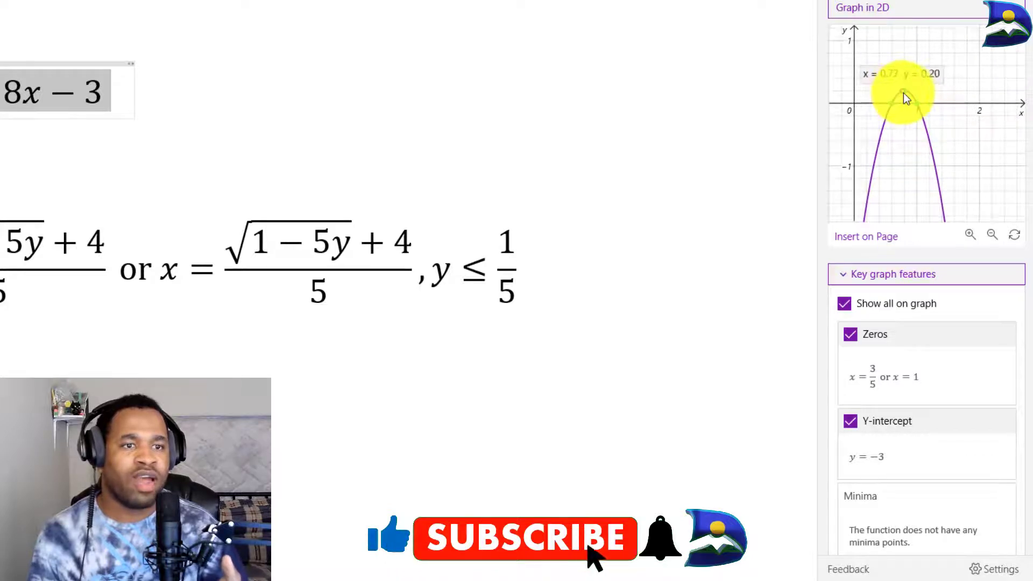
Review the parabola's remaining key features, including domain, range, inflection points, monotonicity, parity and asymptotes
scroll(893, 495, "down", 5)
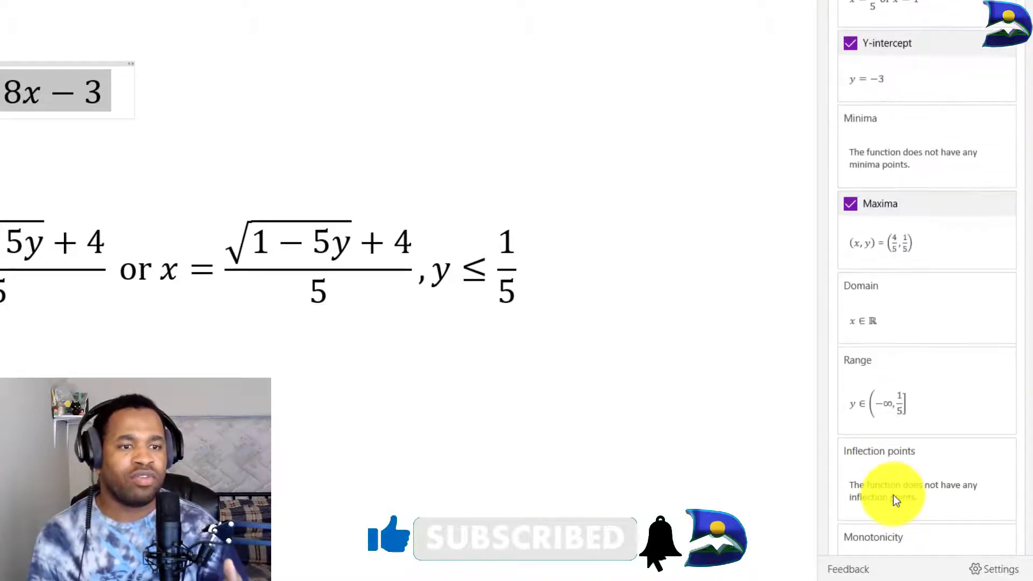
scroll(893, 487, "down", 5)
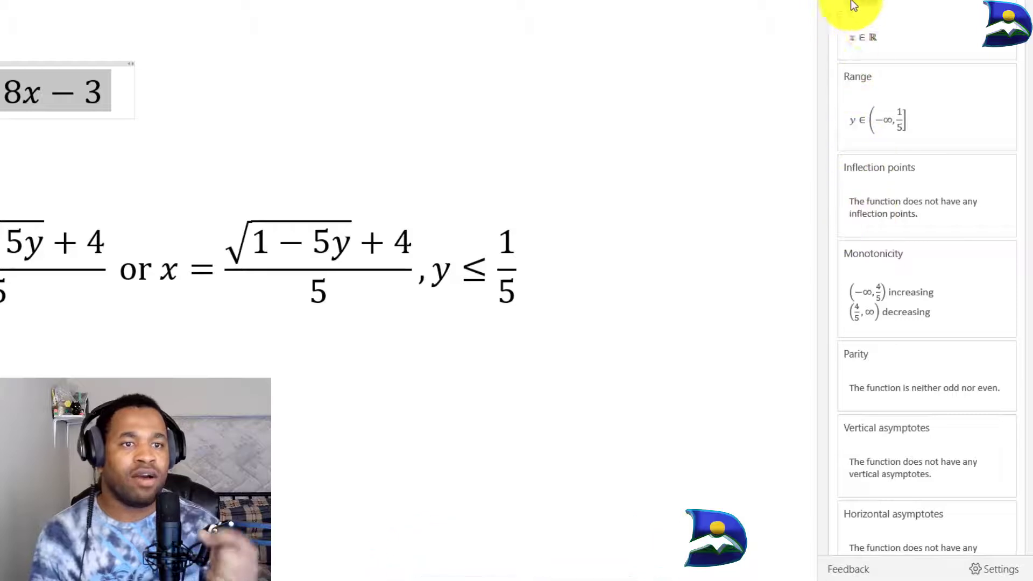